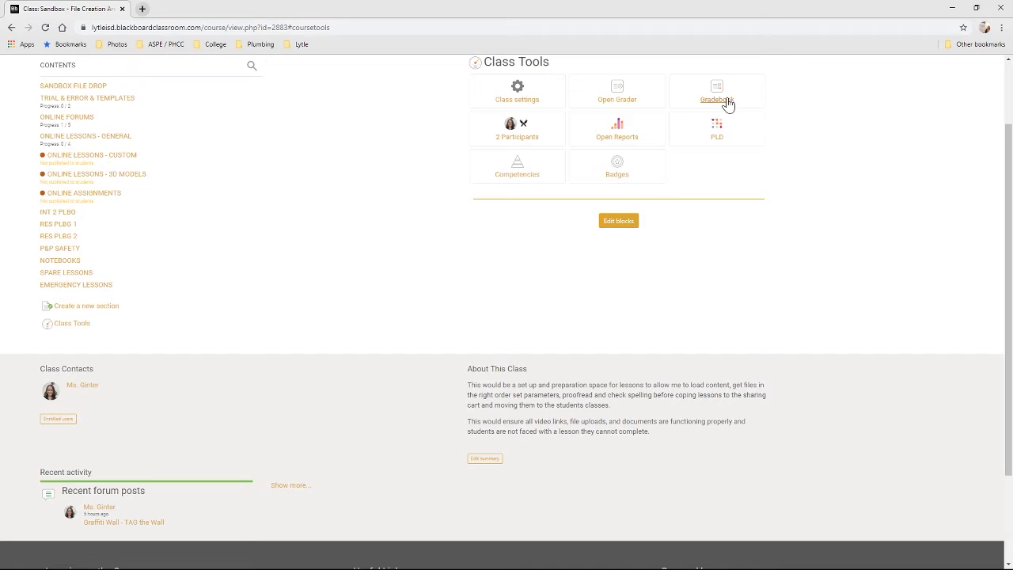
Step: Open the gradebook setup of the Sandbox class and review its grade categories, items and weights
left_click(726, 102)
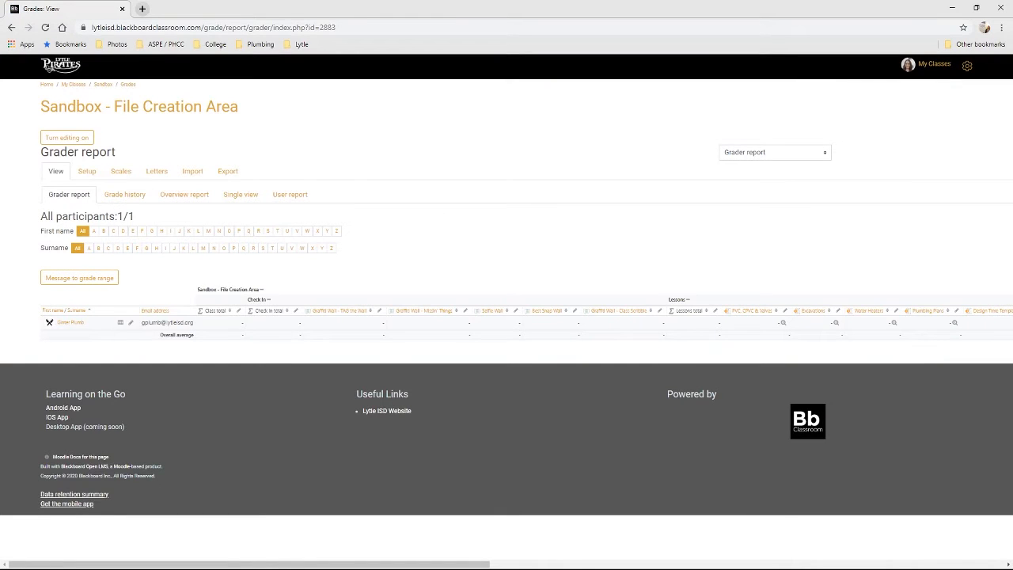
left_click(96, 176)
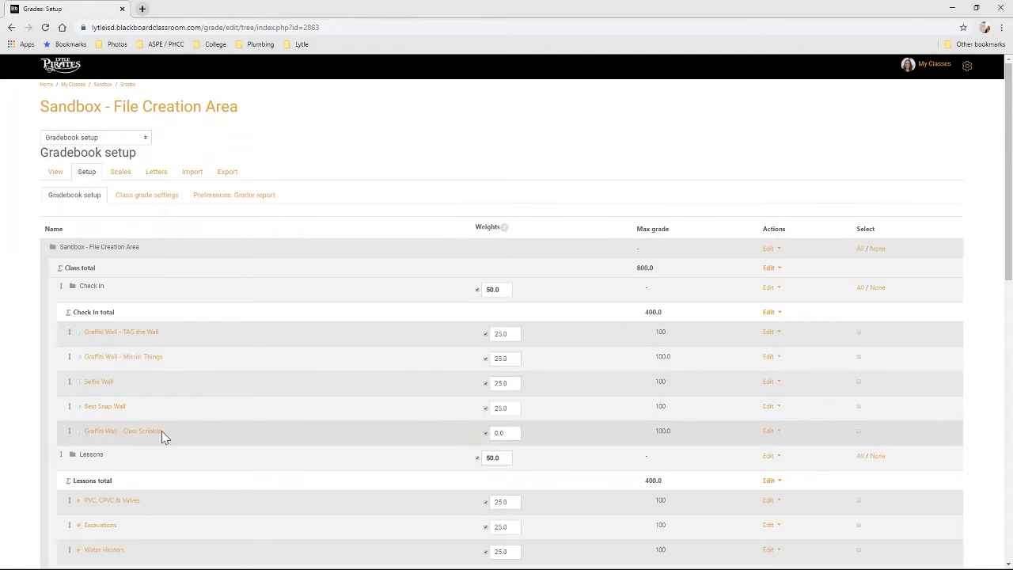
scroll(196, 404, "down", 1)
scroll(198, 406, "down", 2)
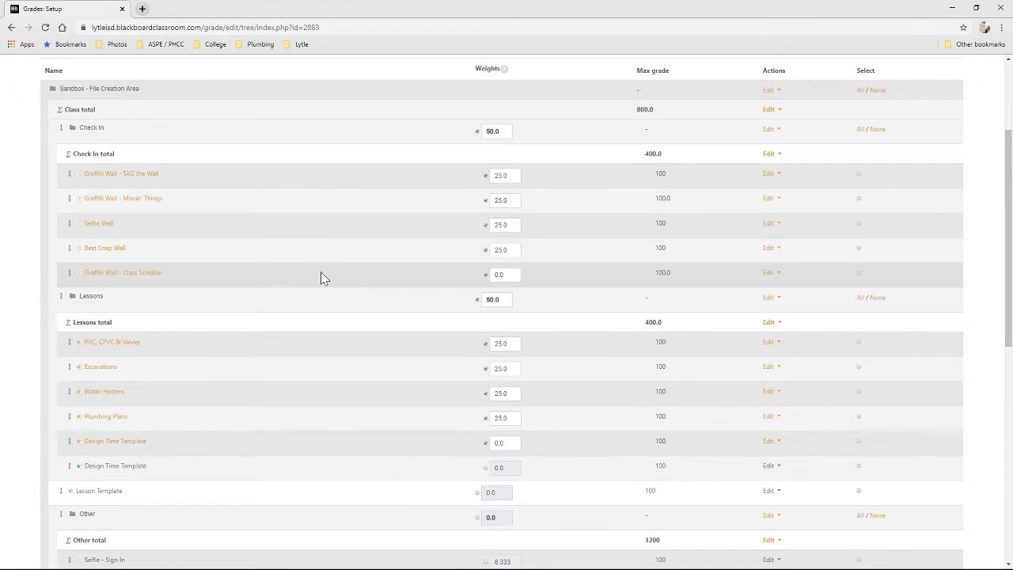
scroll(351, 303, "down", 1)
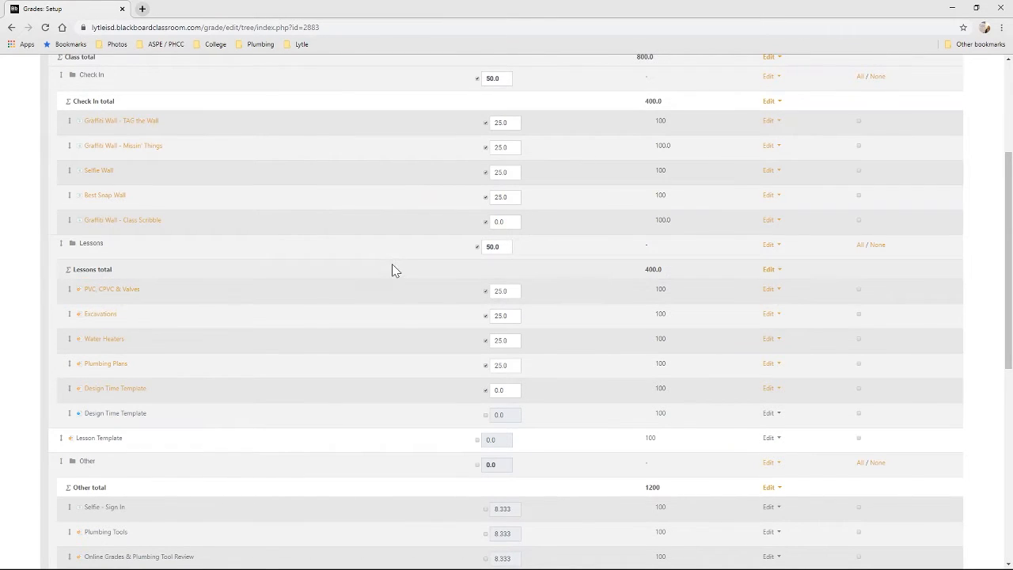
scroll(391, 273, "down", 1)
scroll(397, 284, "down", 4)
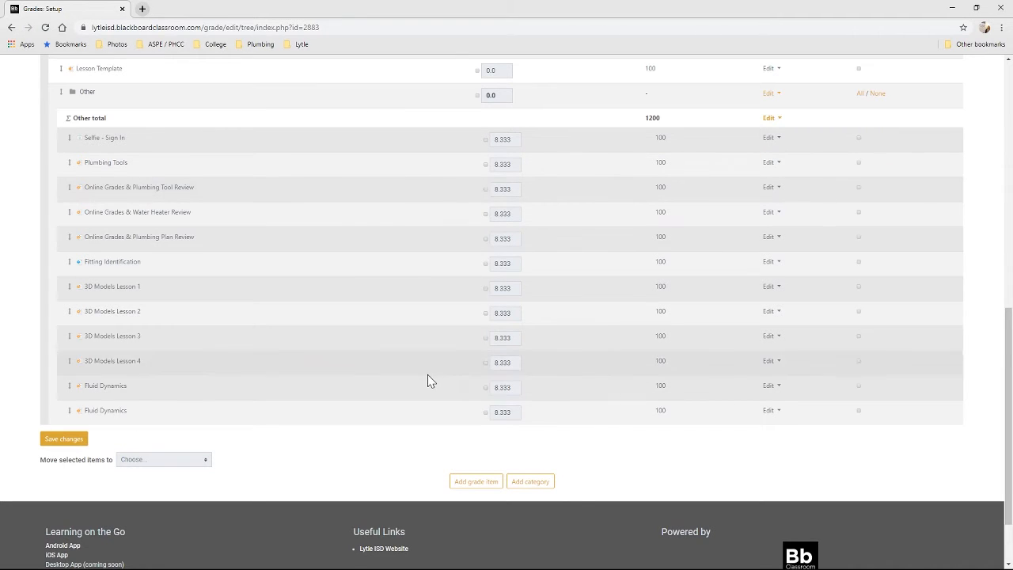
Step: Start a new grade category named Extra 1 with Natural aggregation and turn off Exclude empty grades
left_click(535, 488)
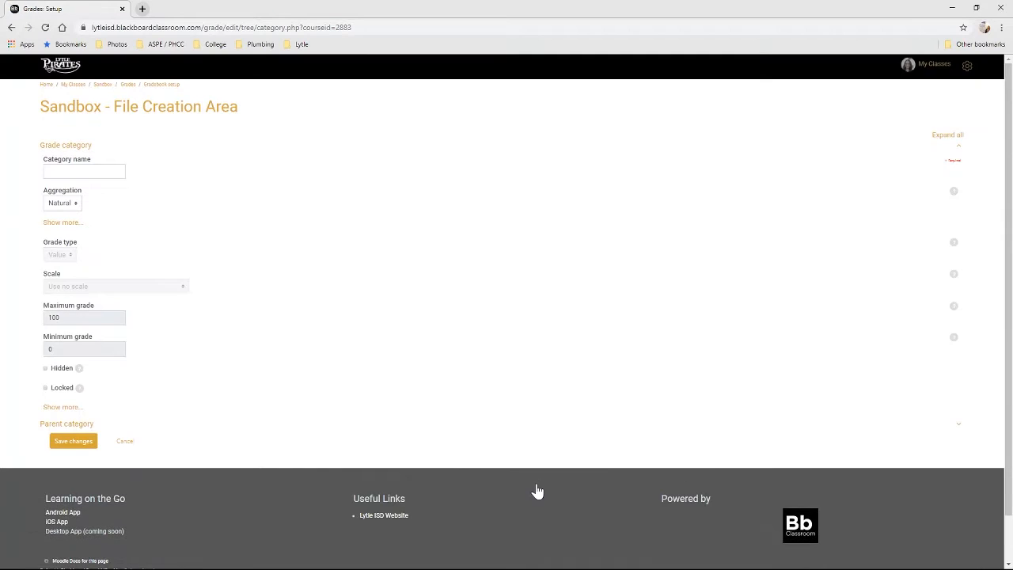
left_click(79, 171)
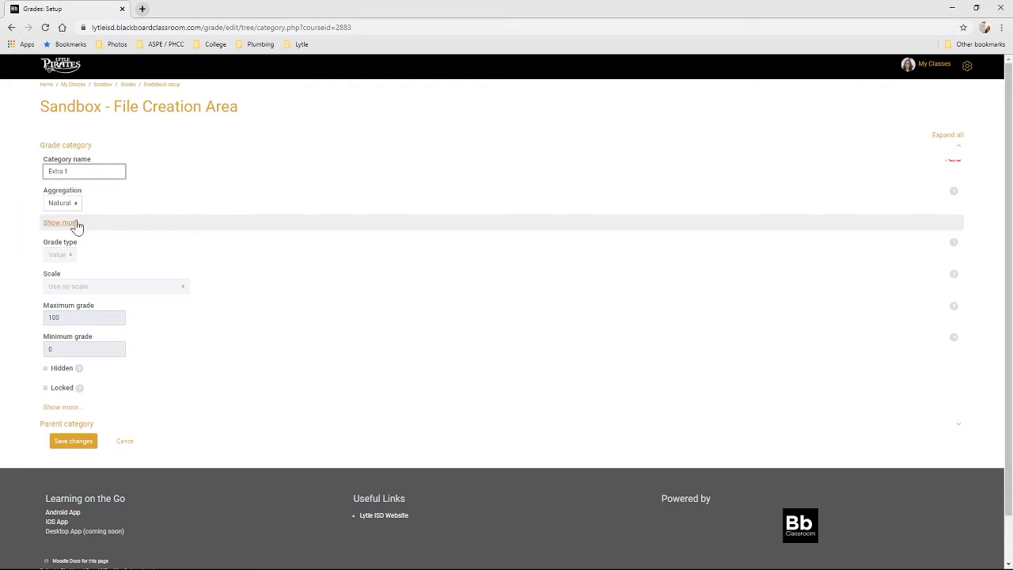
left_click(76, 227)
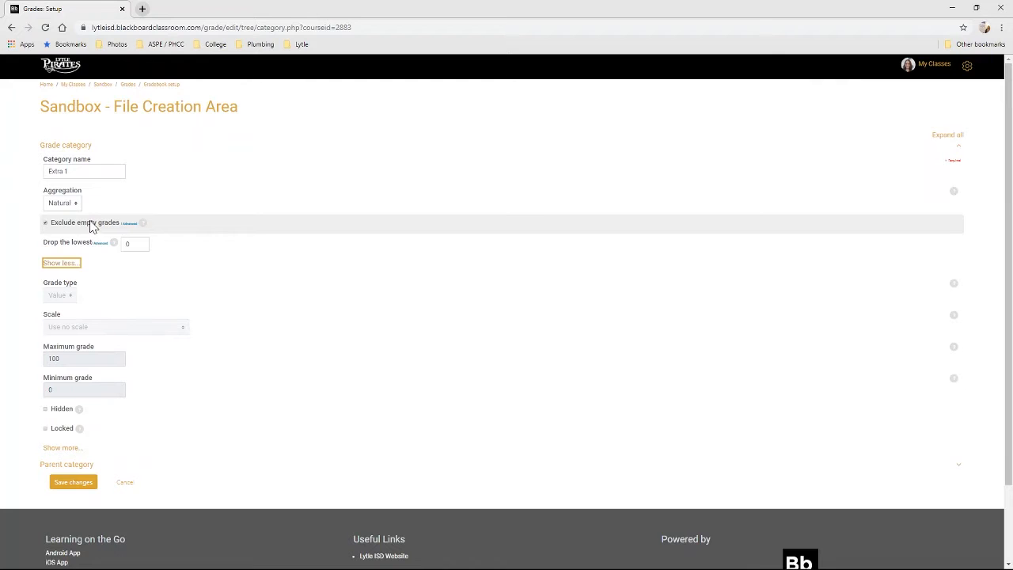
scroll(92, 226, "down", 2)
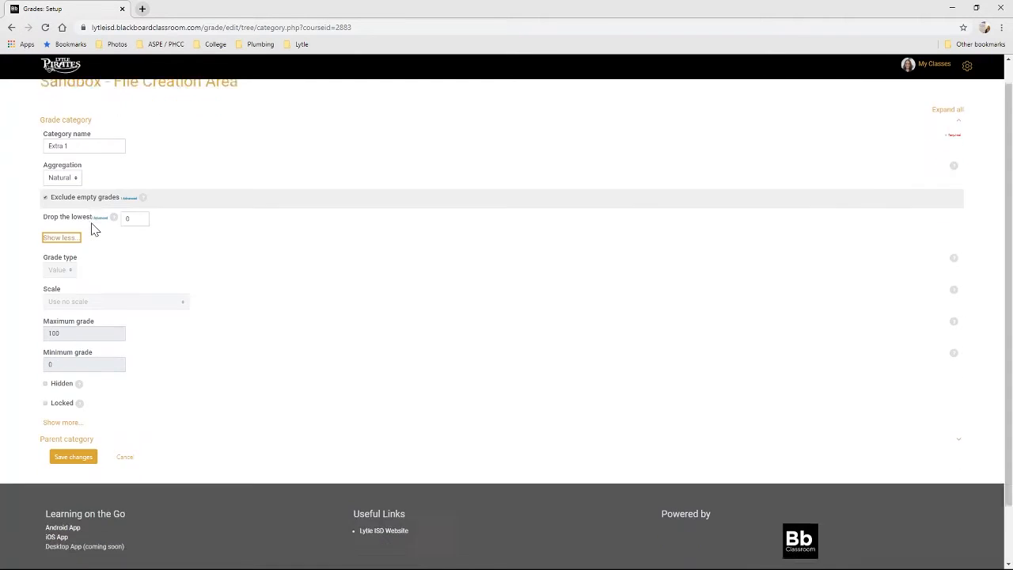
scroll(95, 224, "up", 2)
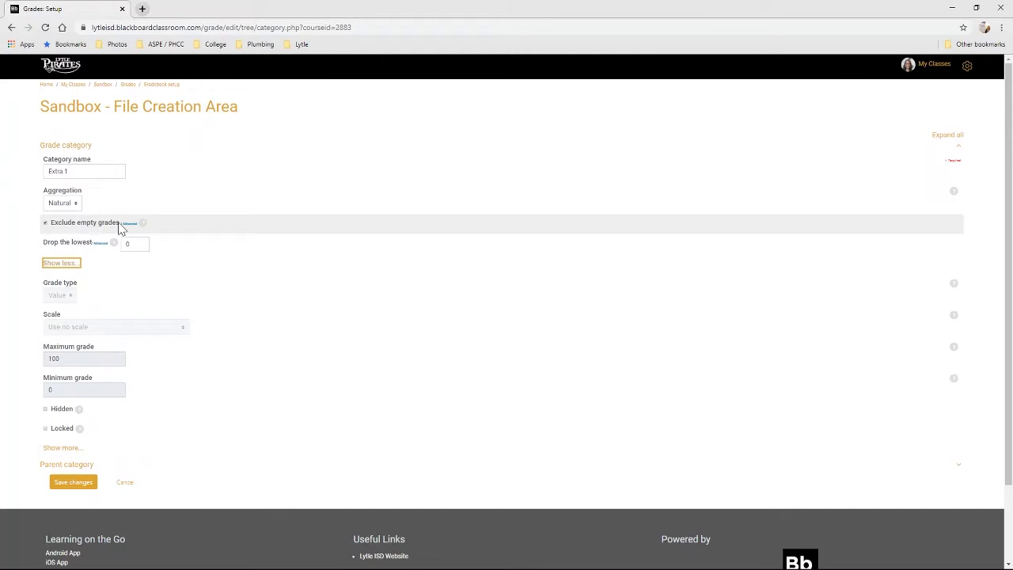
left_click(45, 224)
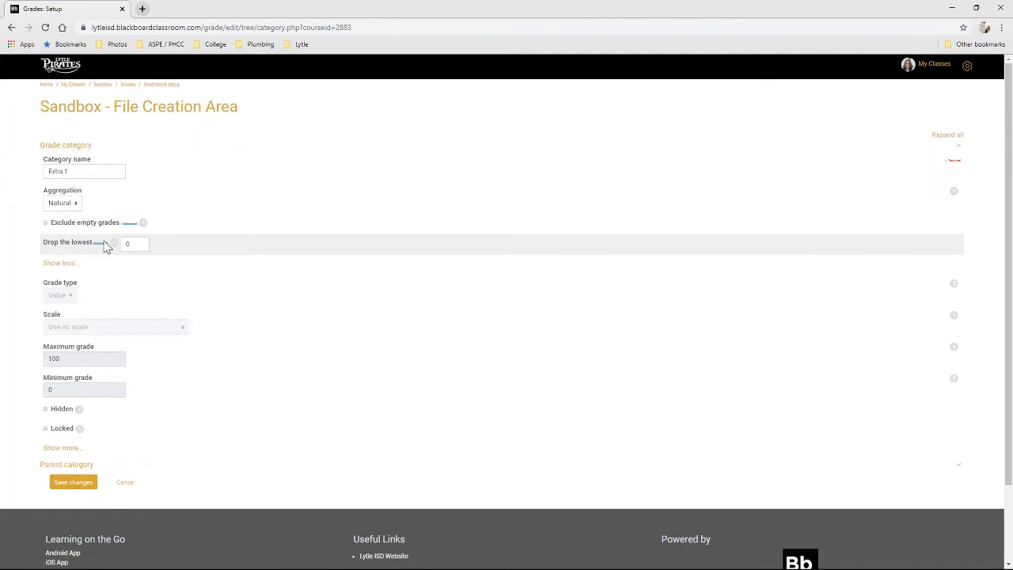
left_click(60, 263)
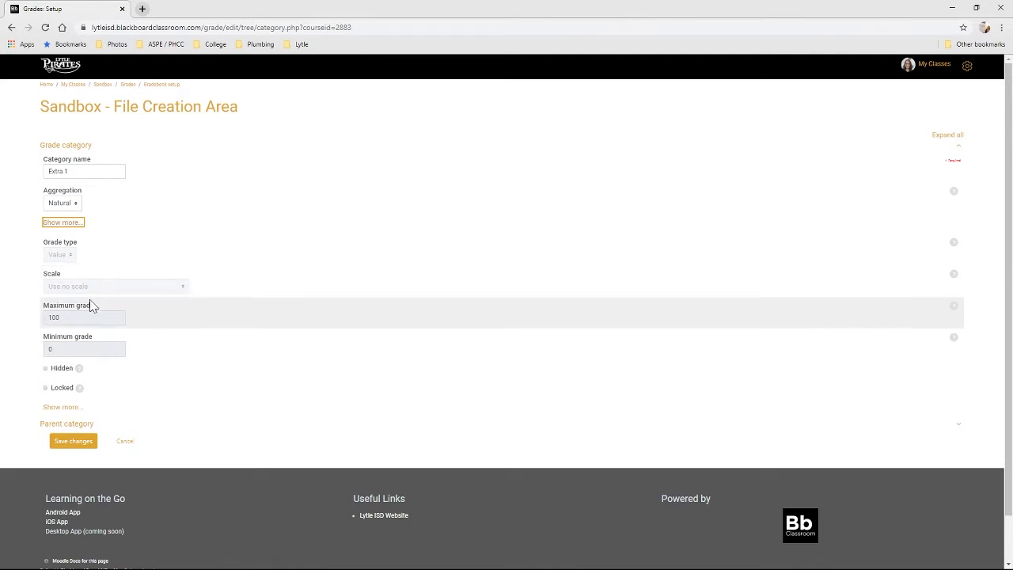
Step: Review the new category's advanced grade options and parent category settings, and save the category
left_click(52, 410)
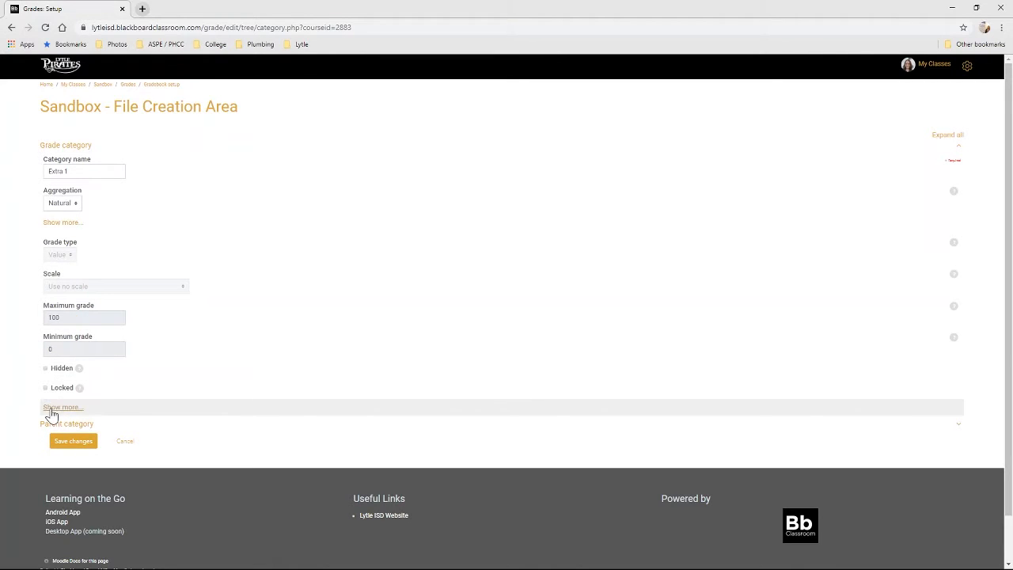
scroll(93, 389, "down", 2)
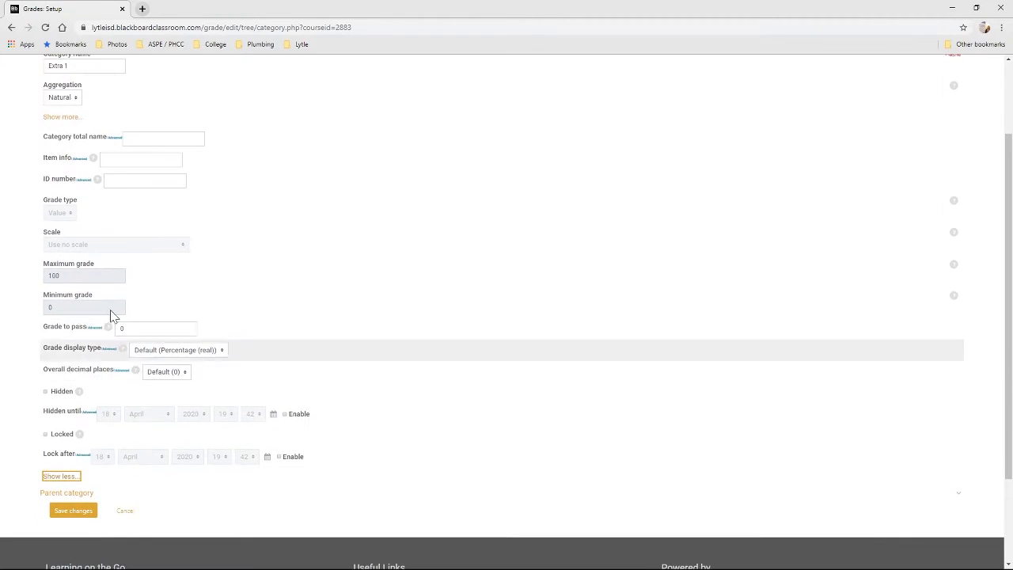
scroll(79, 293, "down", 1)
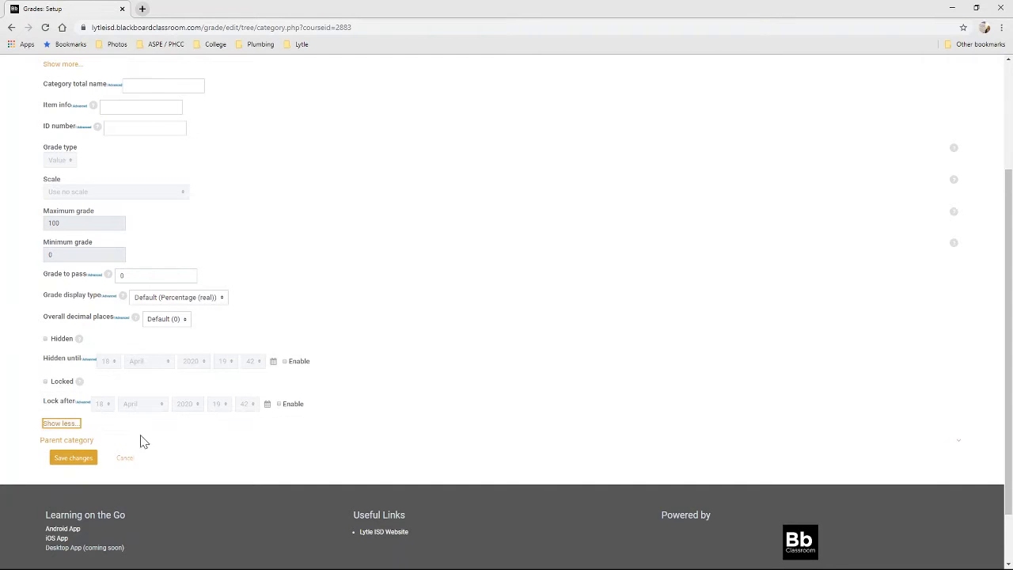
left_click(82, 441)
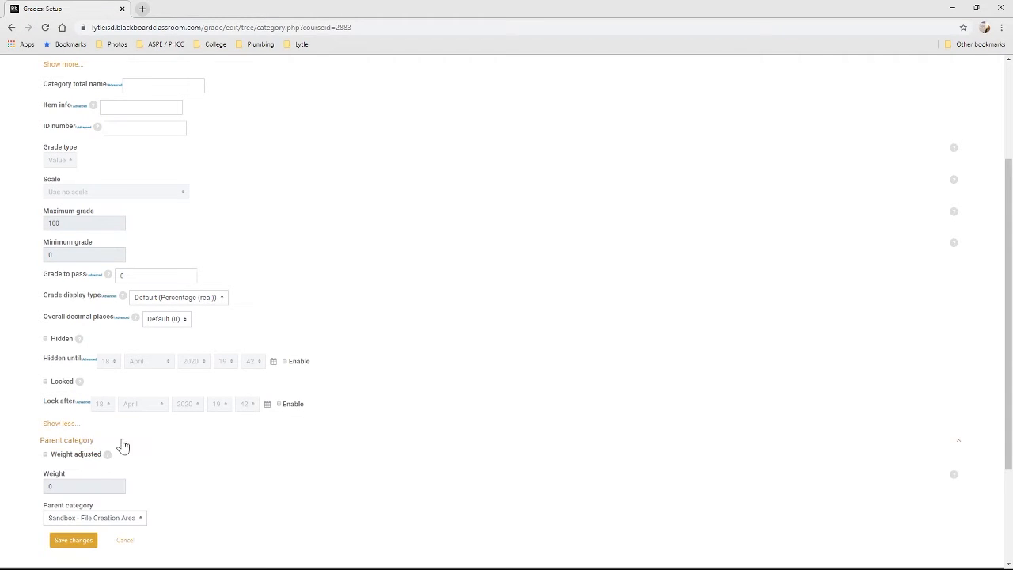
scroll(149, 435, "down", 2)
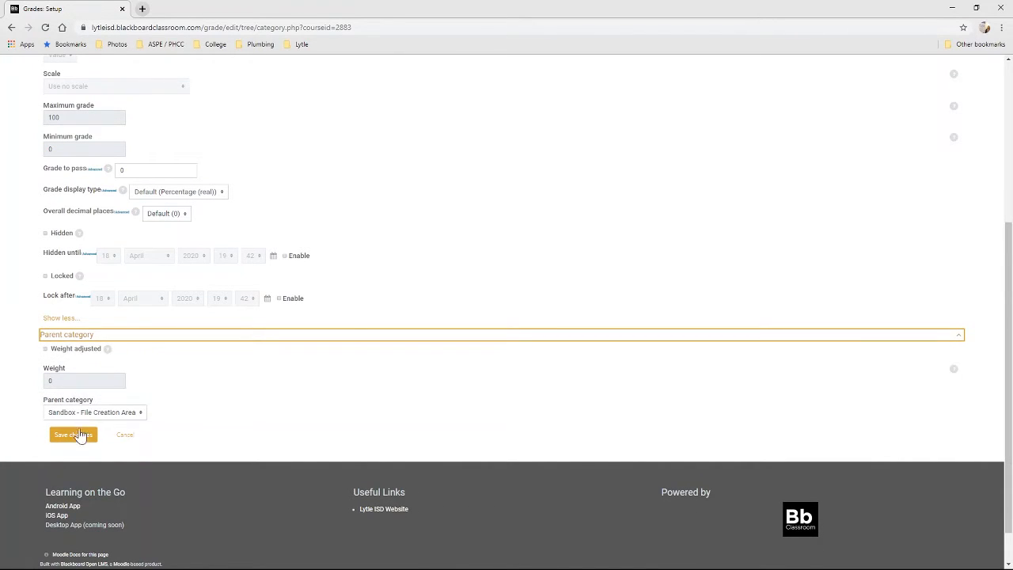
left_click(78, 440)
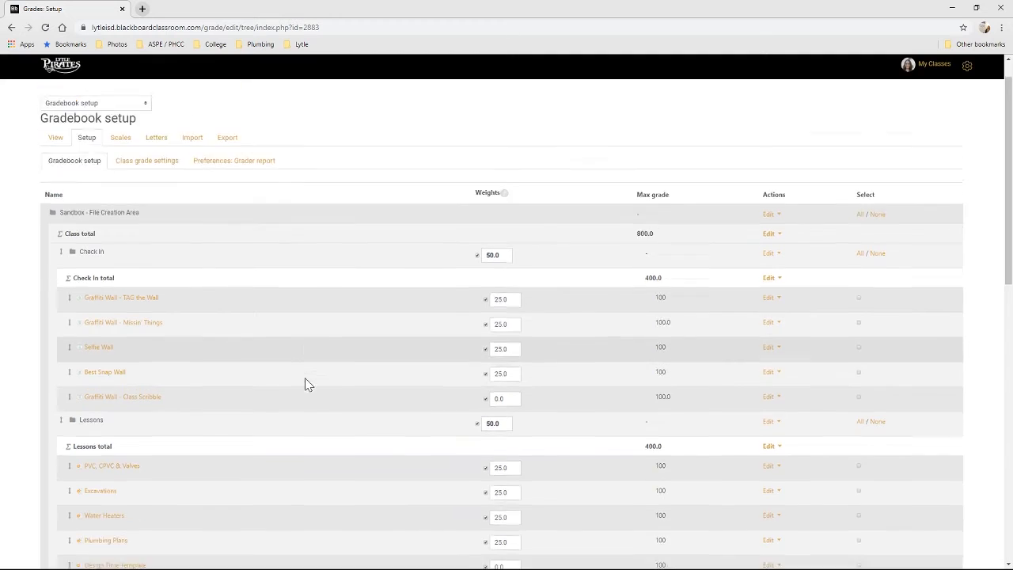
Step: Turn off Exclude empty grades in the Check In category's settings and save the change
scroll(309, 384, "down", 10)
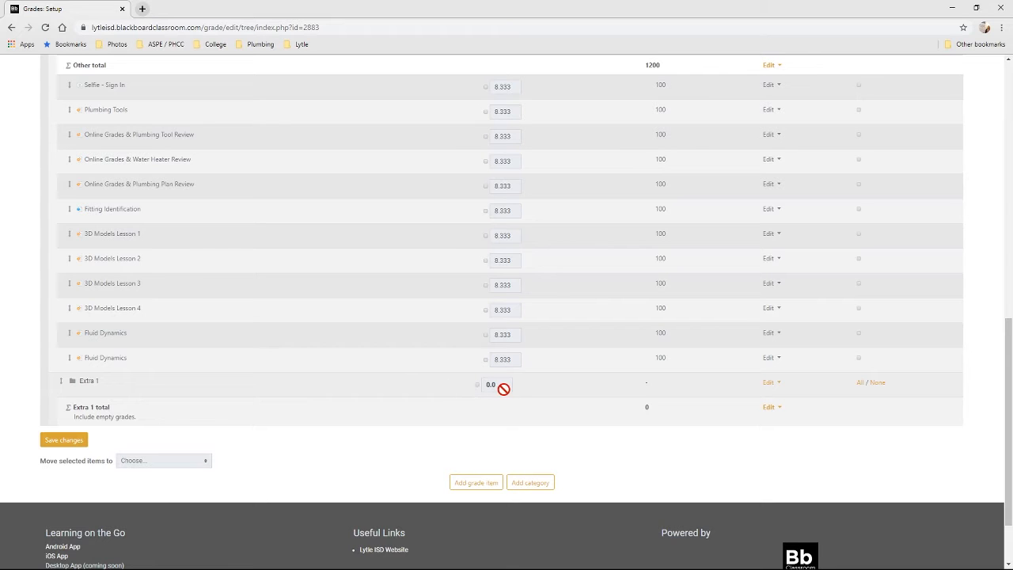
scroll(504, 388, "up", 5)
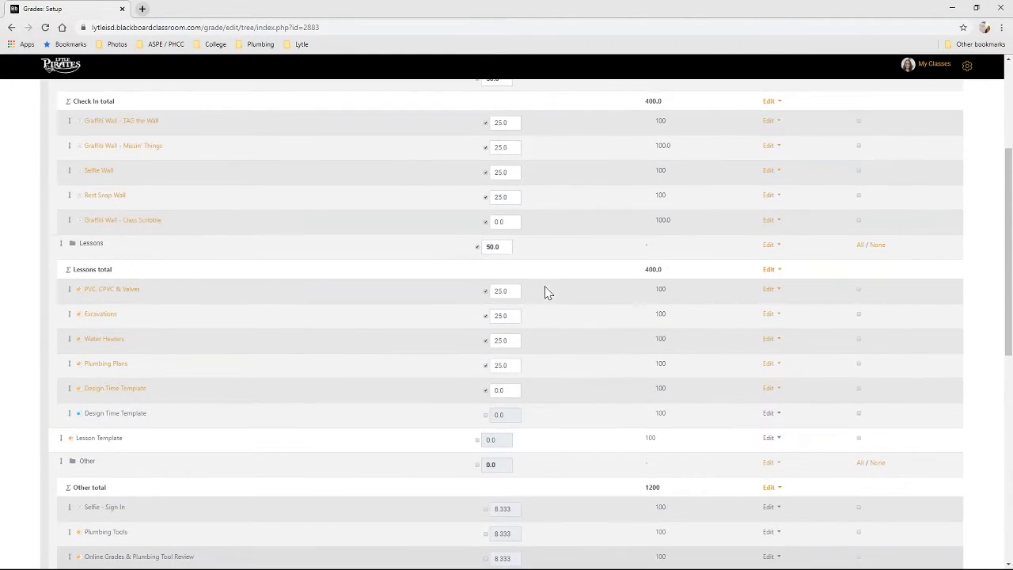
scroll(546, 323, "down", 1)
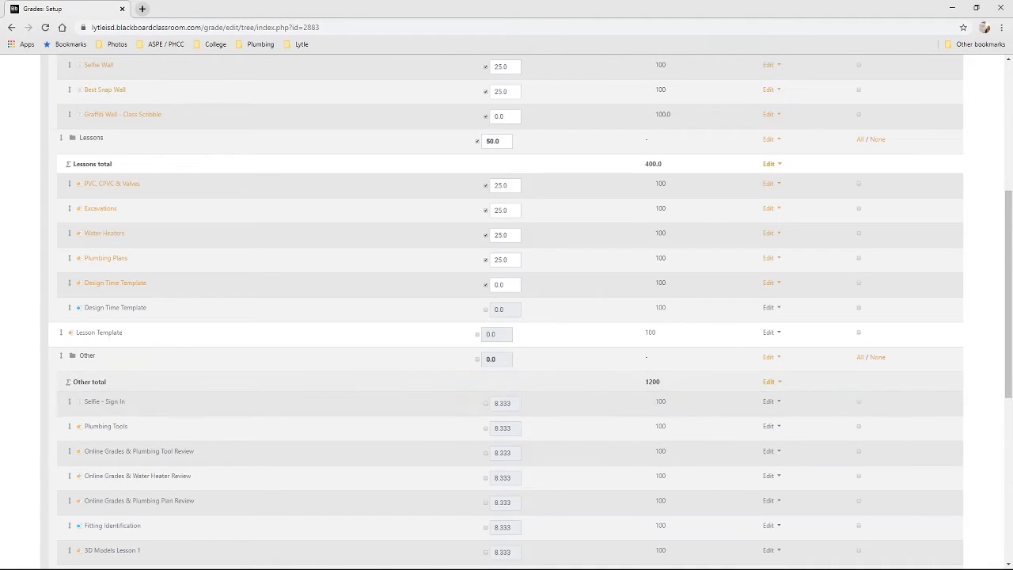
scroll(592, 396, "up", 3)
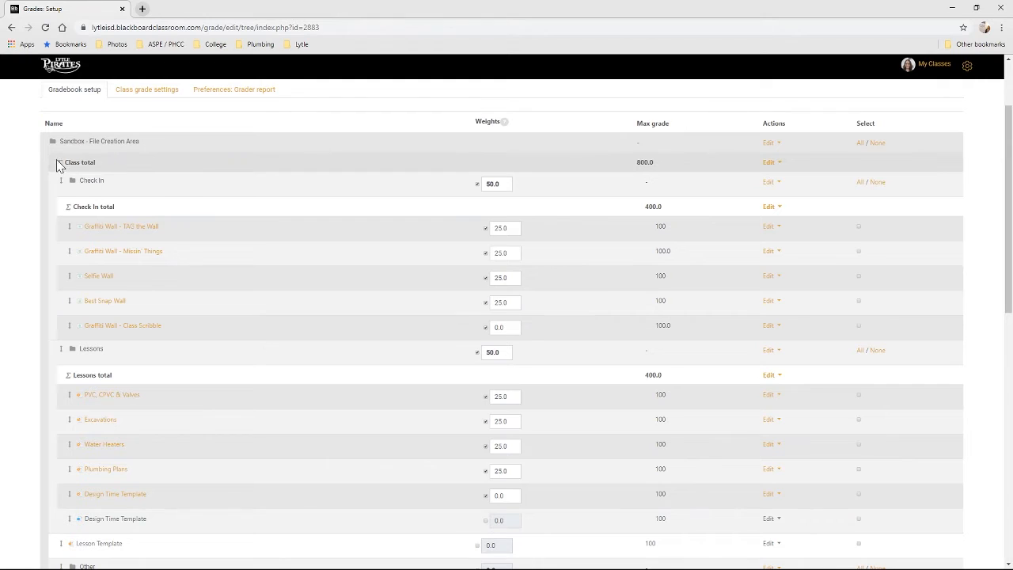
left_click(775, 163)
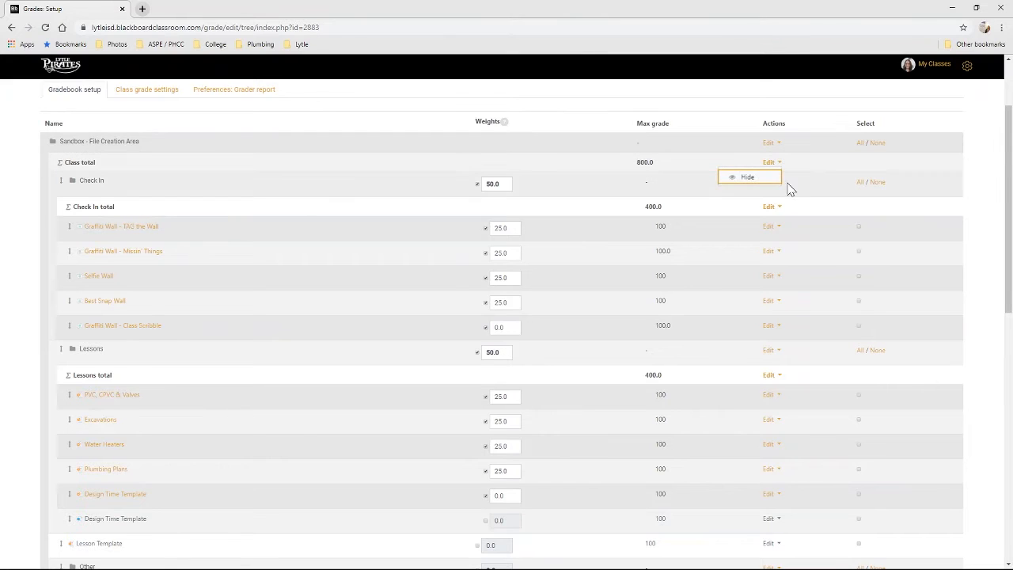
key("Escape")
left_click(773, 183)
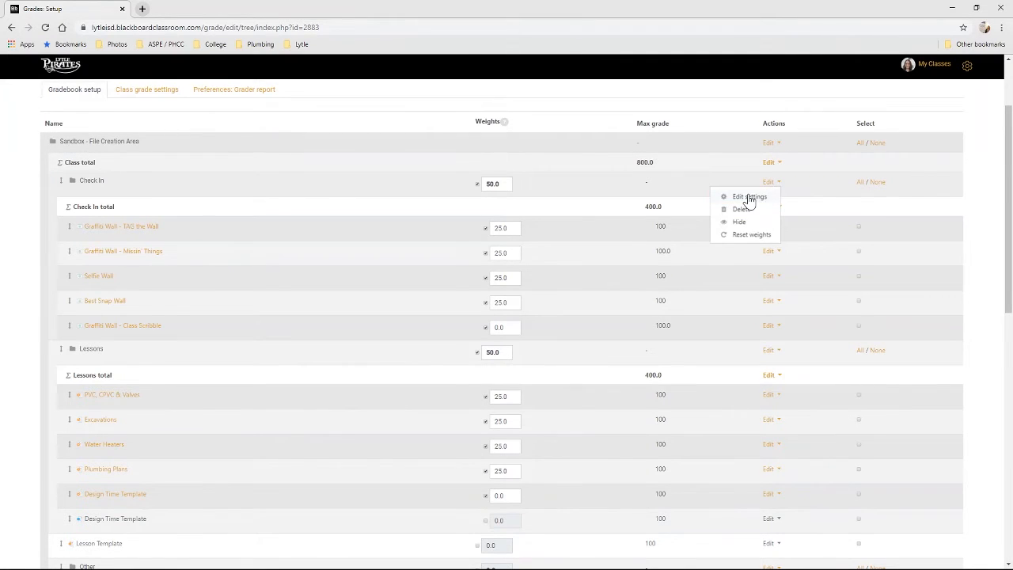
left_click(749, 198)
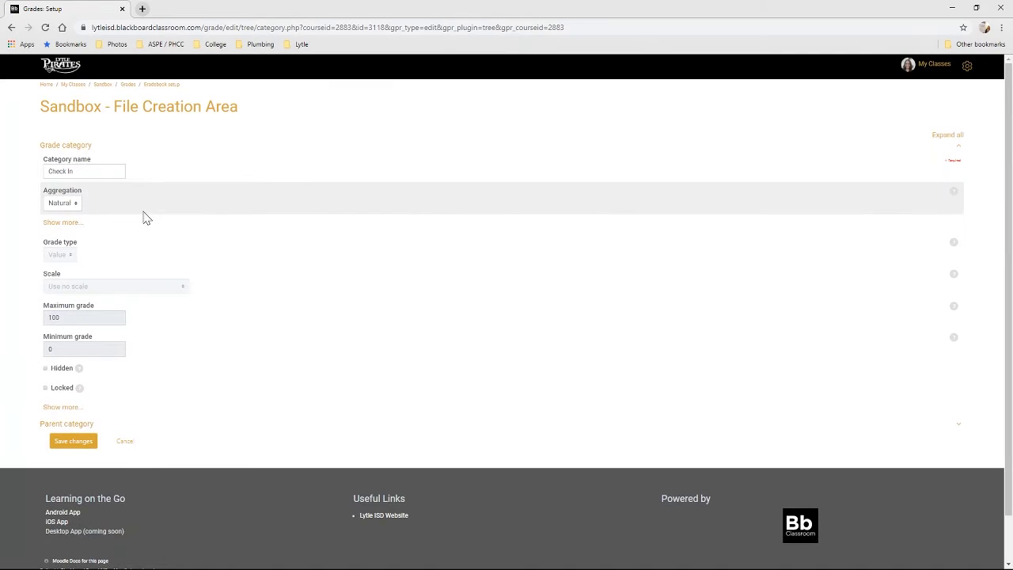
left_click(62, 222)
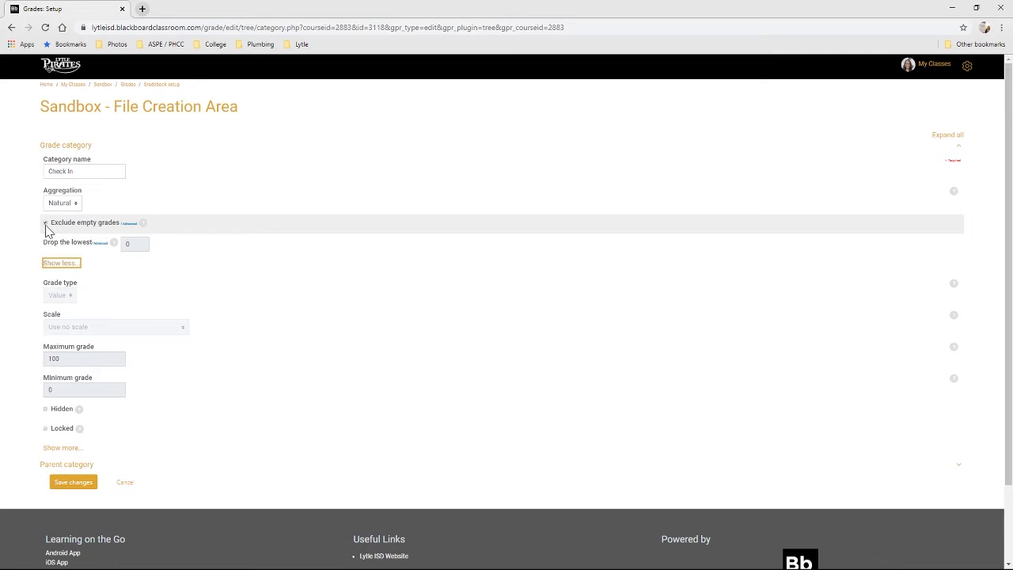
left_click(46, 225)
left_click(64, 485)
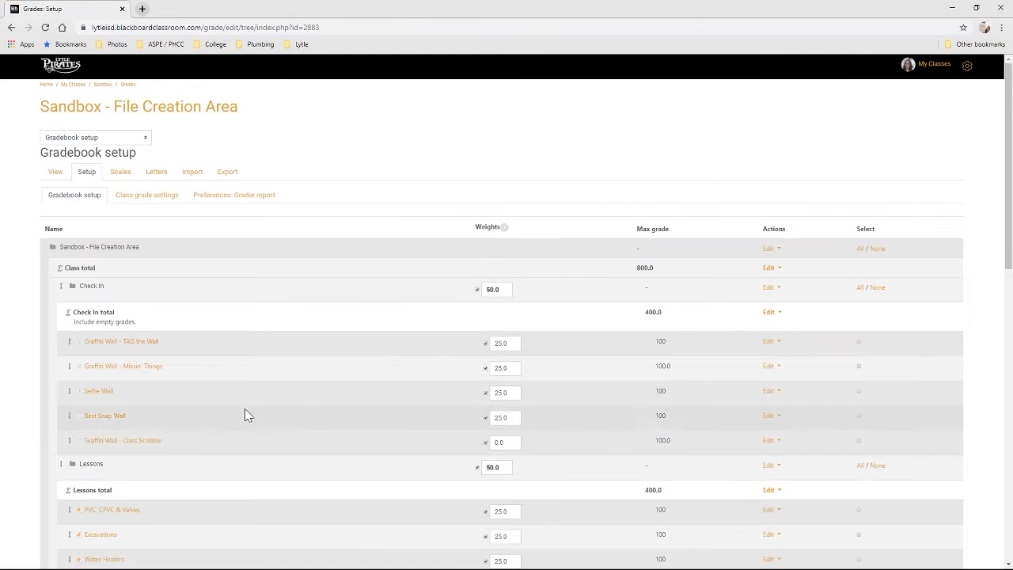
Step: Set the weight of all five graded items in the Check In category to 20
scroll(153, 320, "down", 1)
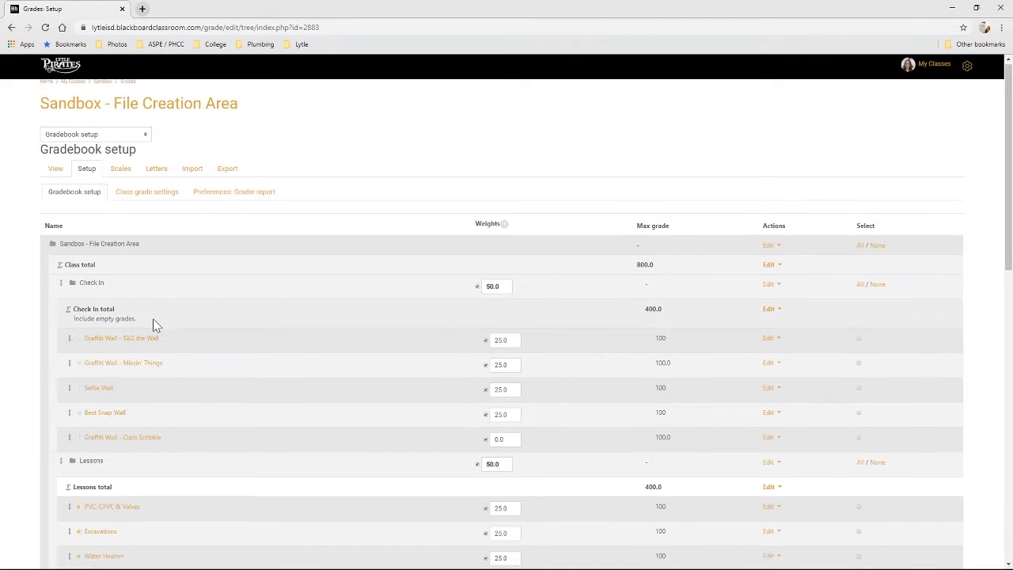
scroll(208, 303, "down", 1)
scroll(224, 302, "down", 1)
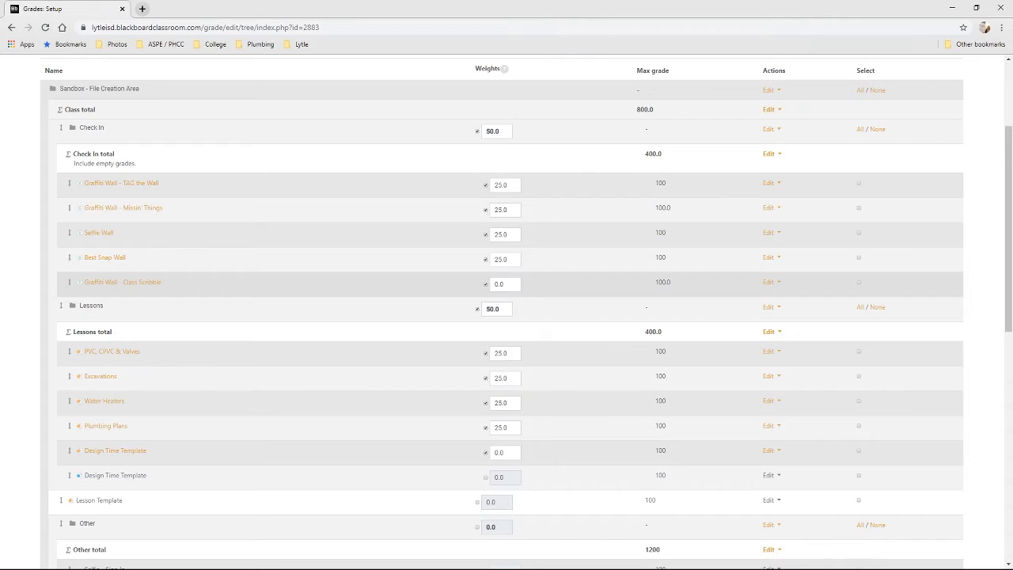
double_click(499, 284)
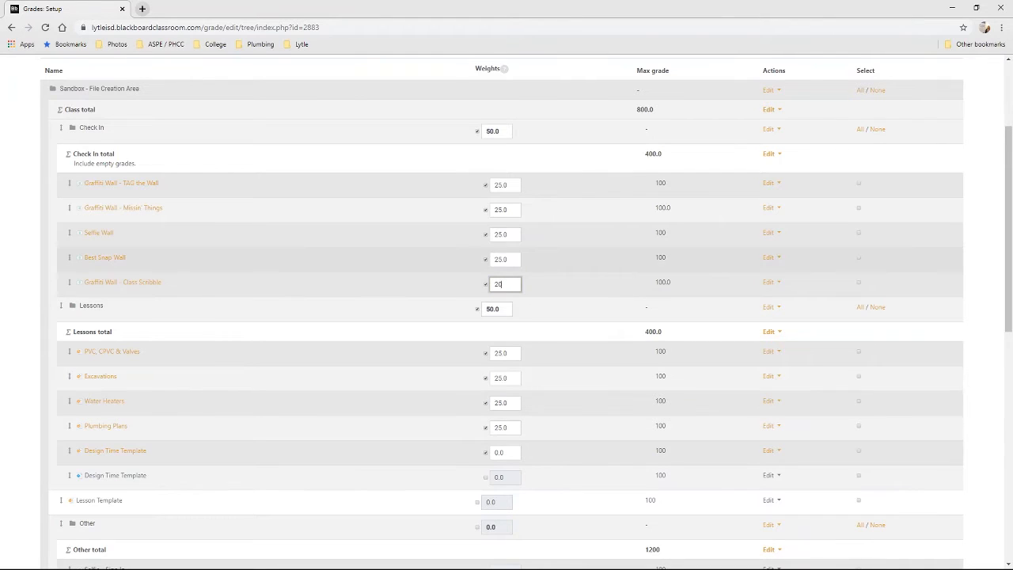
double_click(500, 260)
type("20")
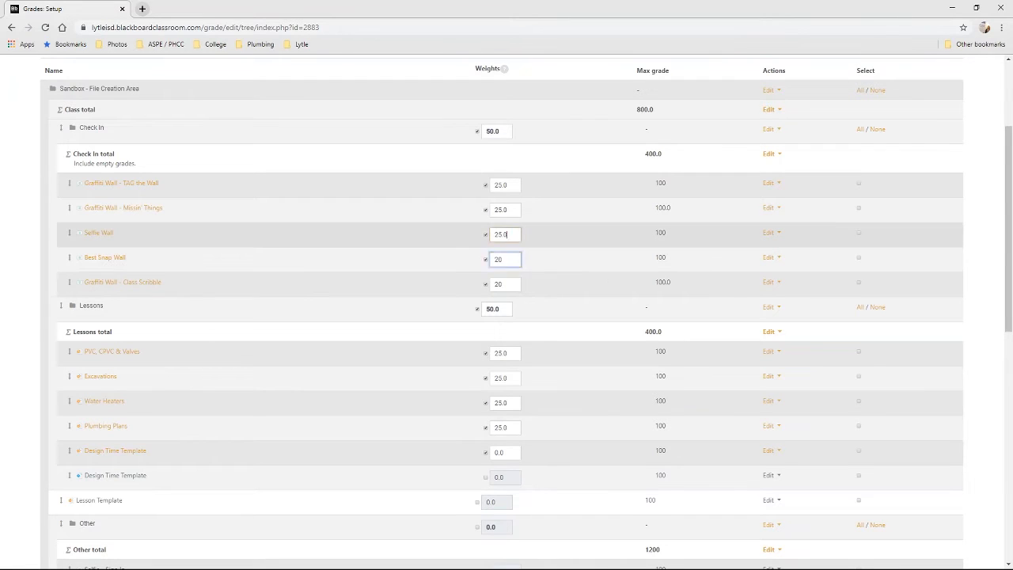
double_click(500, 234)
type("20")
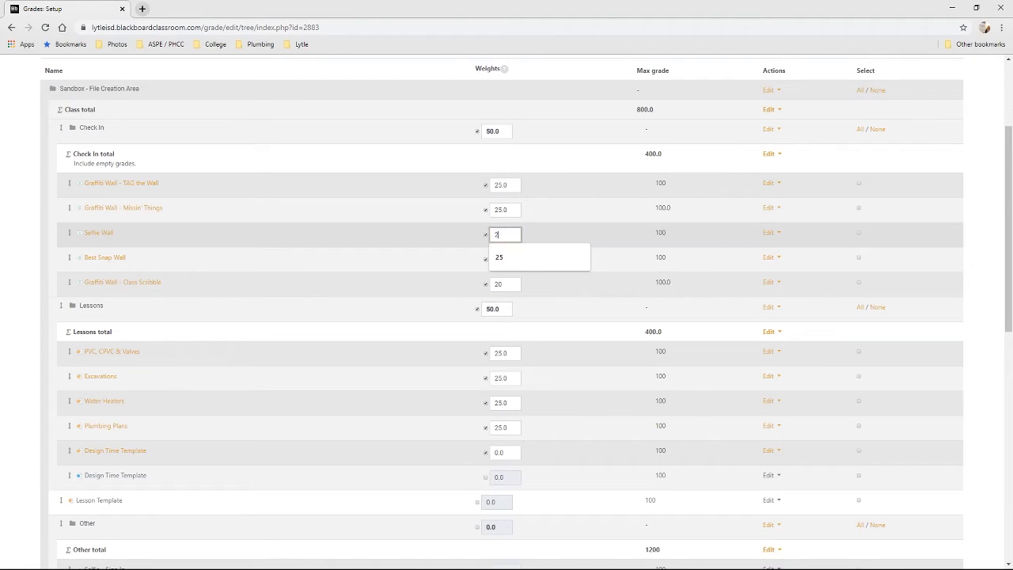
double_click(500, 209)
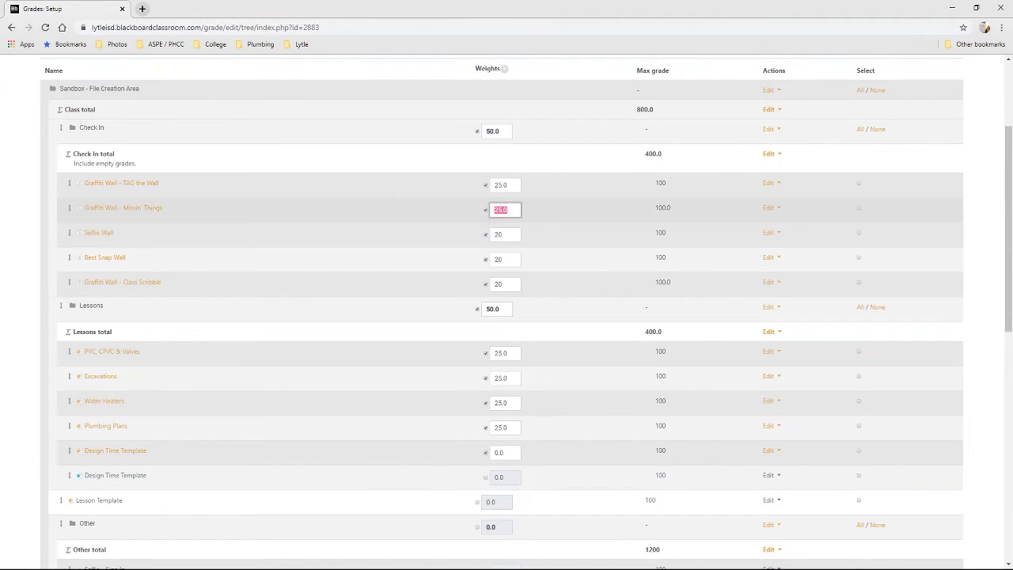
type("20")
double_click(500, 185)
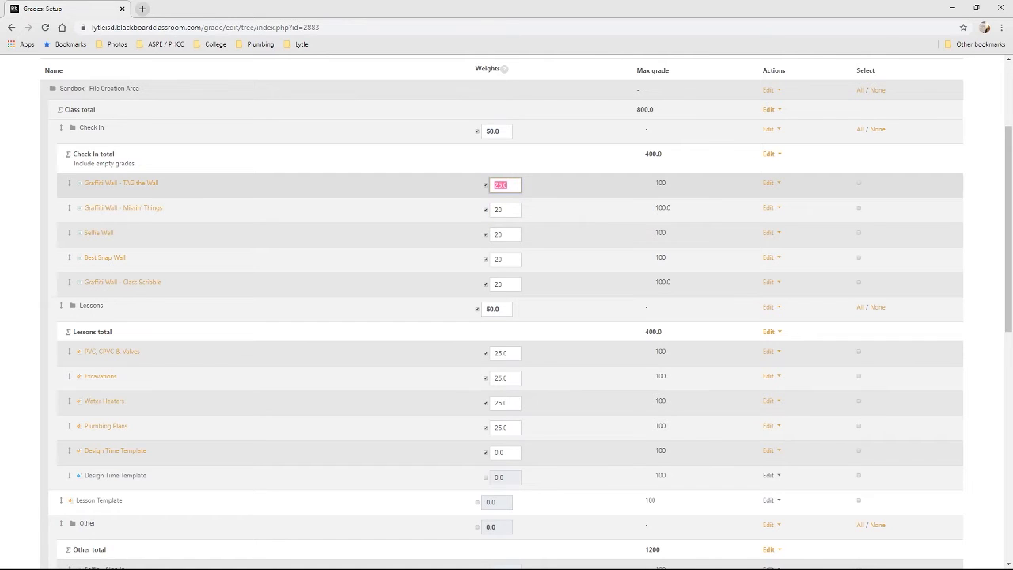
type("20")
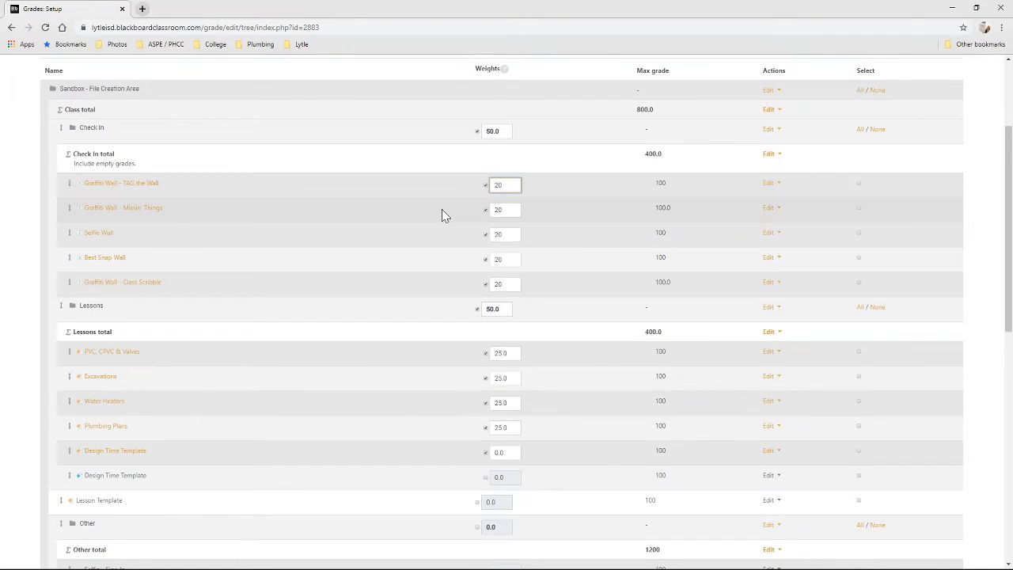
left_click(442, 208)
scroll(413, 253, "down", 1)
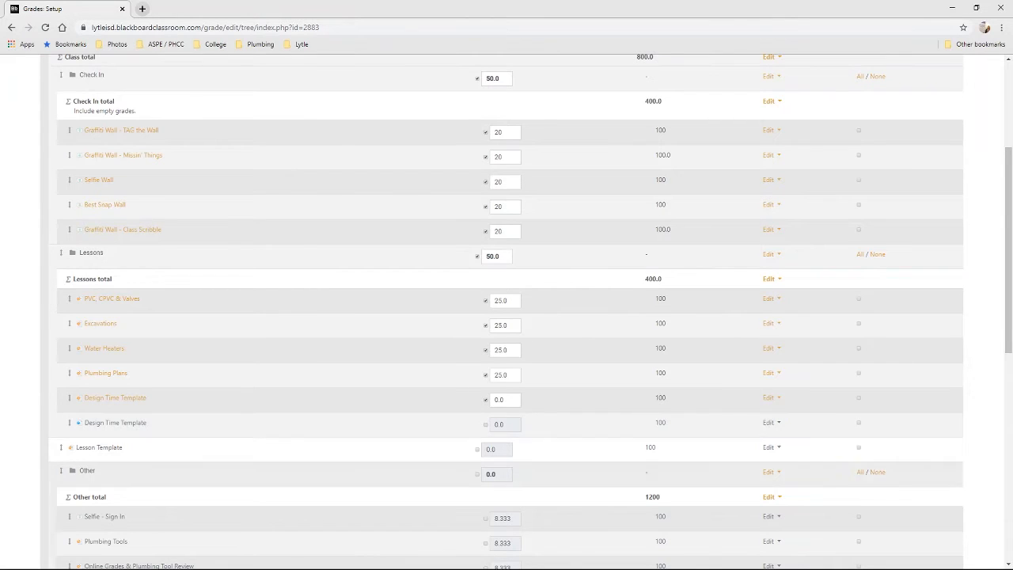
left_click(780, 427)
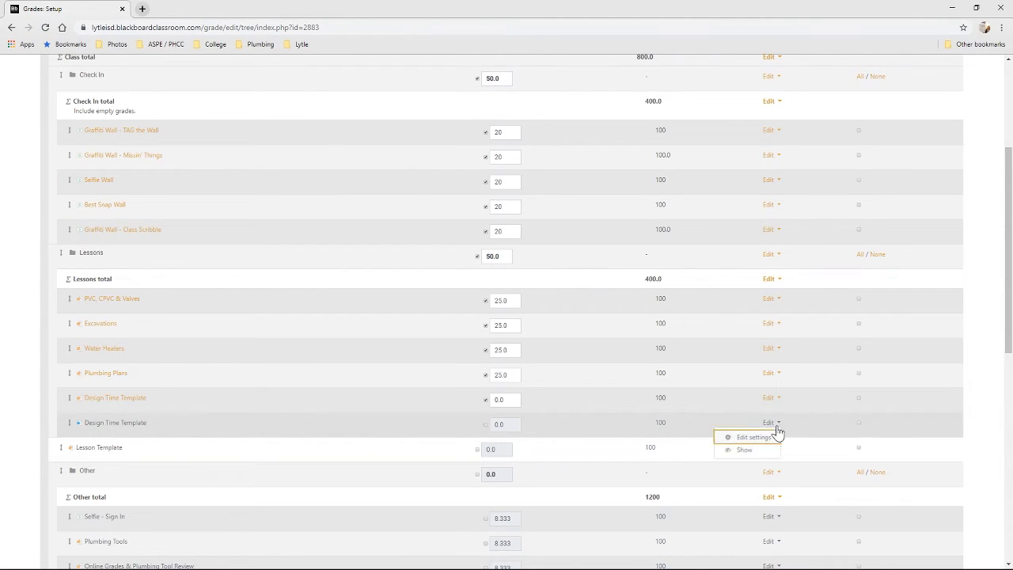
left_click(754, 449)
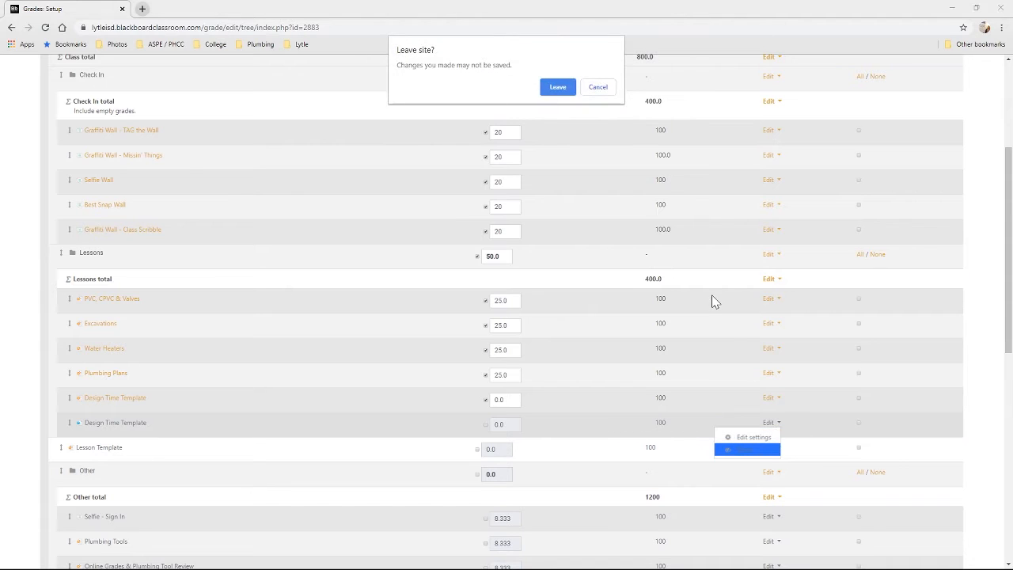
left_click(599, 89)
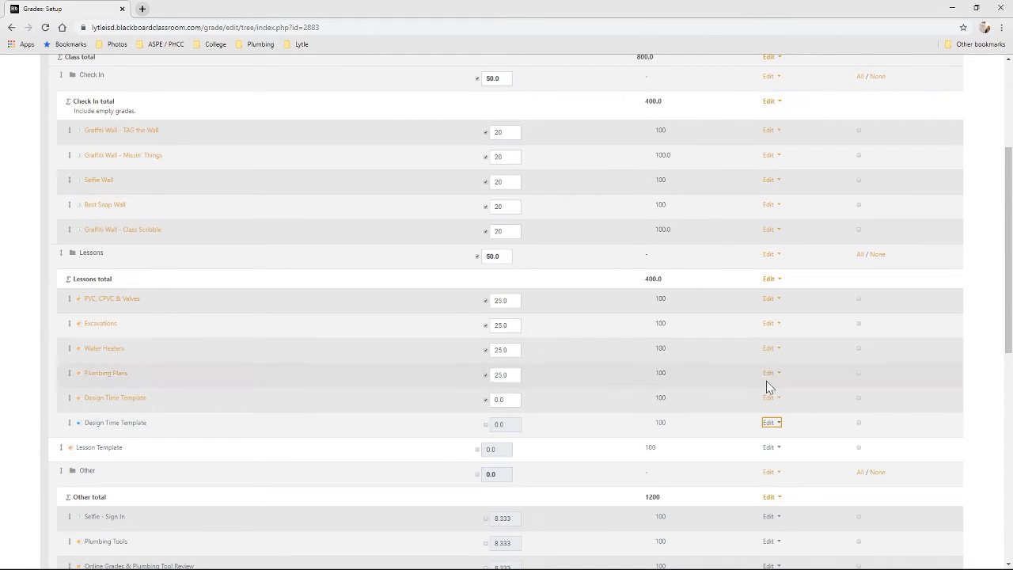
left_click(773, 427)
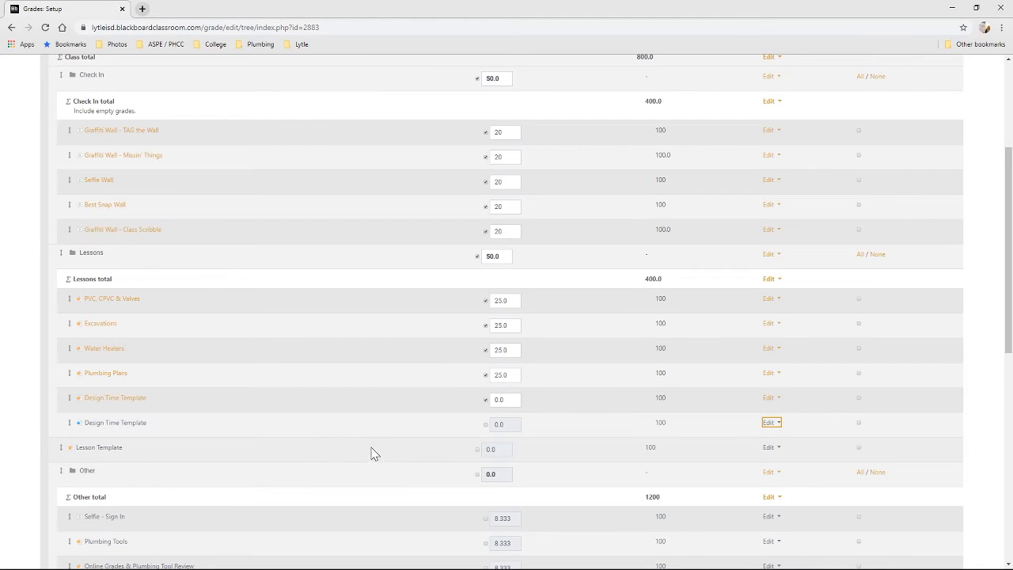
Step: Set the weight of the five visible graded items in the Lessons category, from Design Time Template up to PVC, CPVC & Valves, to 20
left_click(499, 399)
type("20")
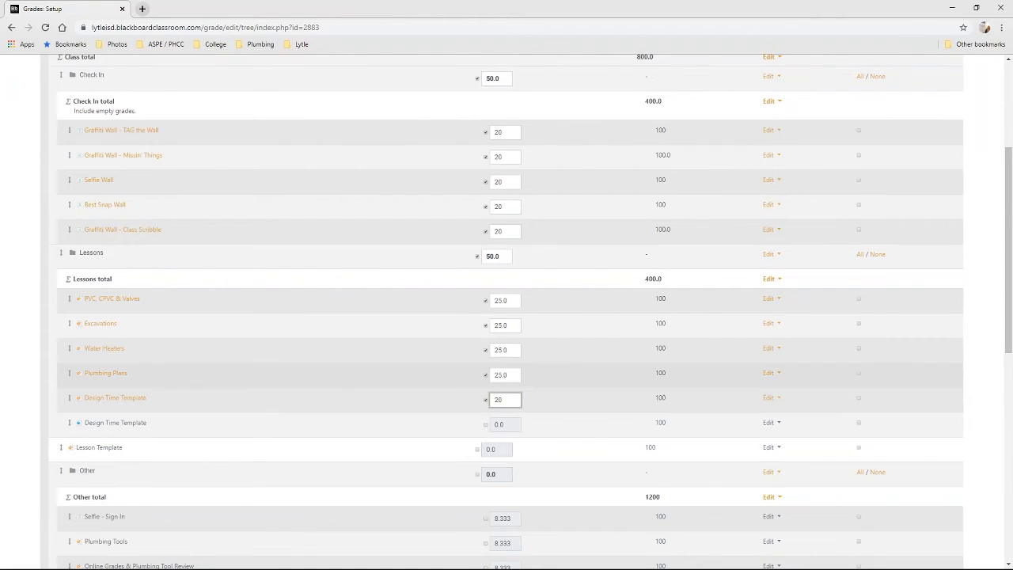
key("shift+Tab")
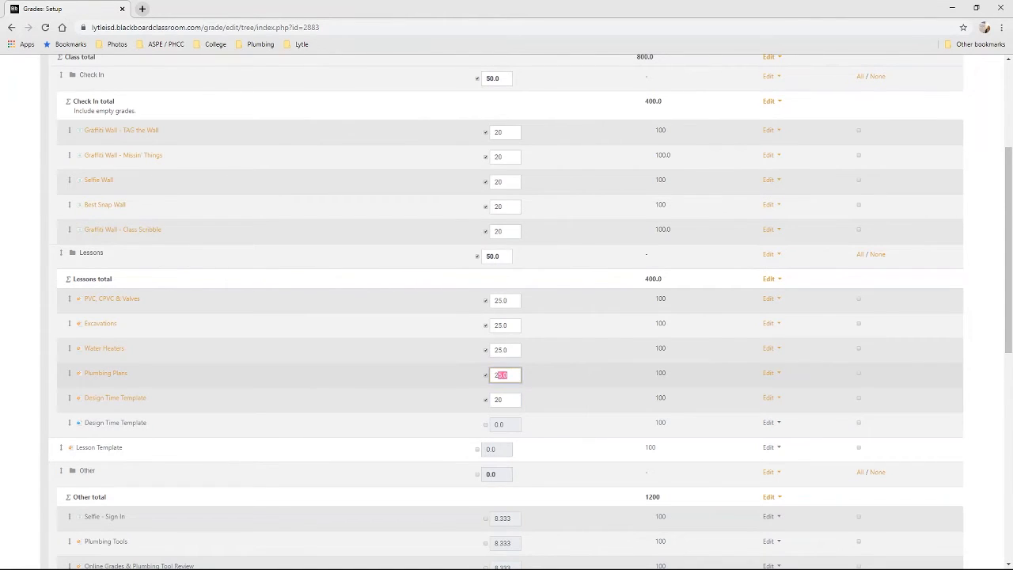
type("20")
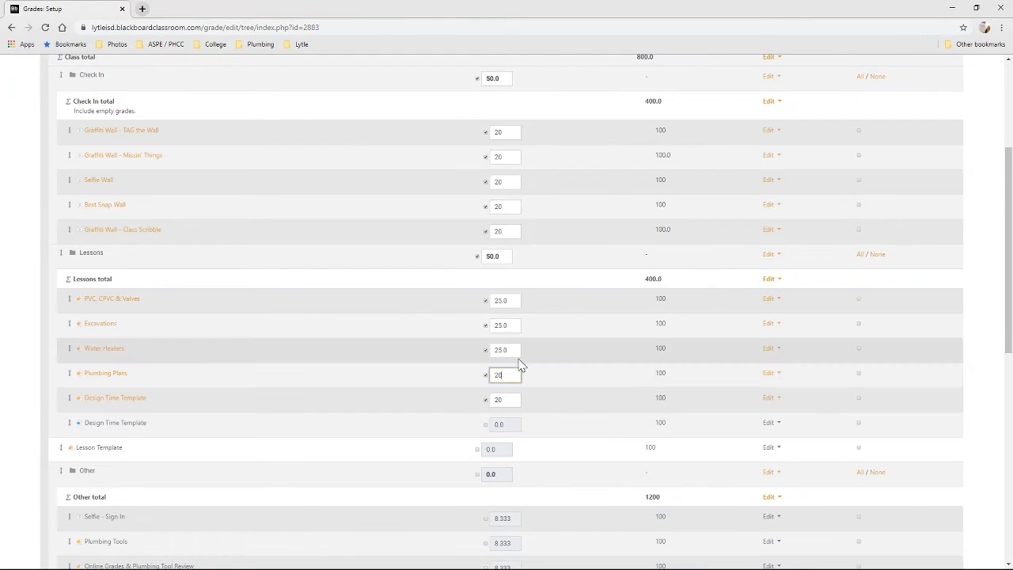
key("shift+Tab")
type("20")
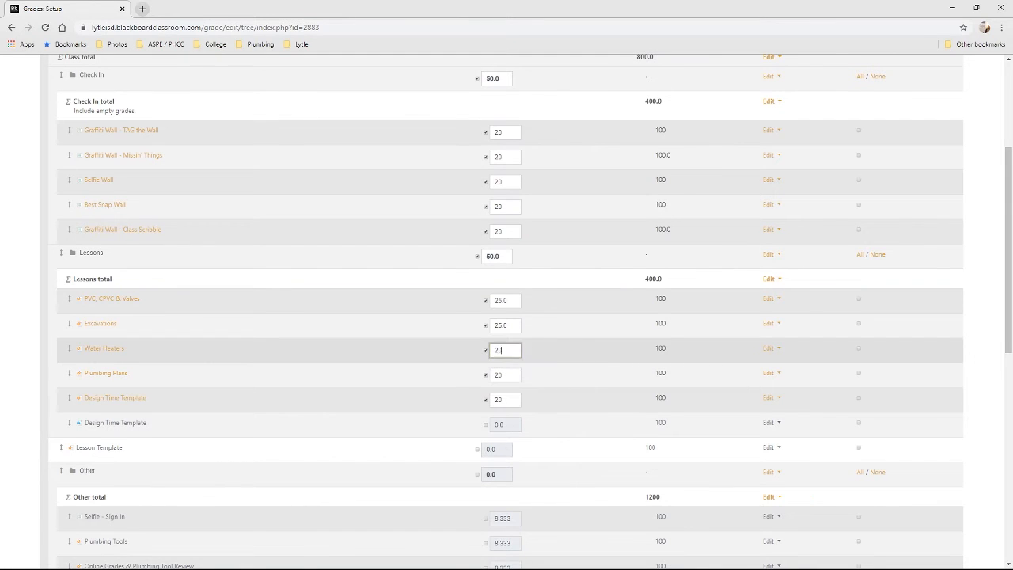
key("shift+Tab")
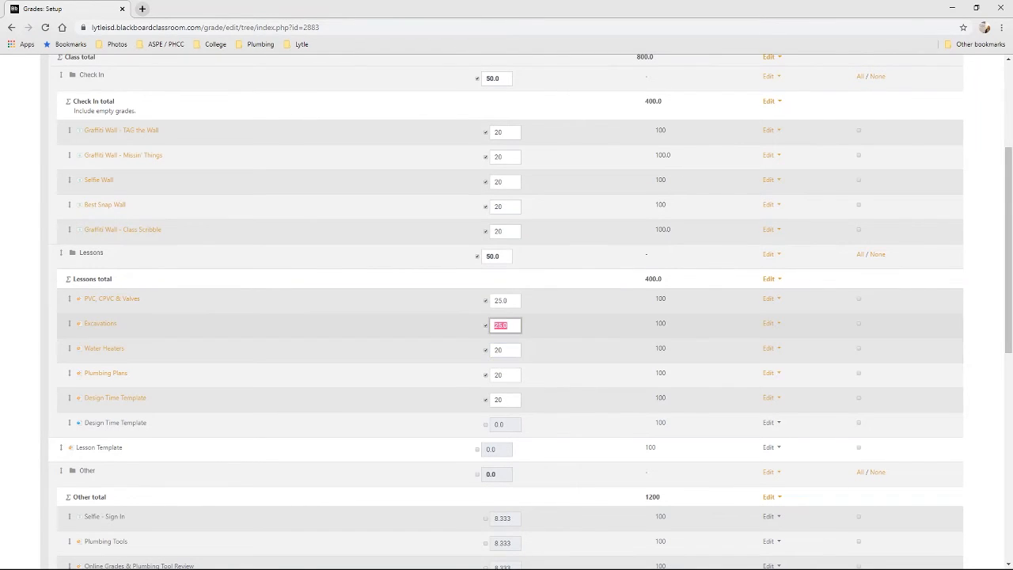
type("20")
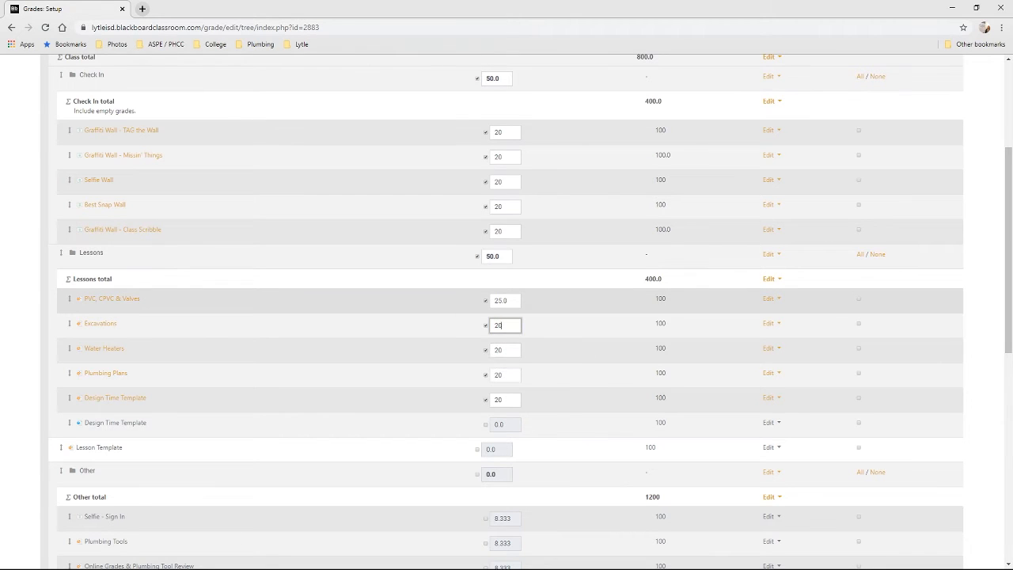
key("shift+Tab")
type("20")
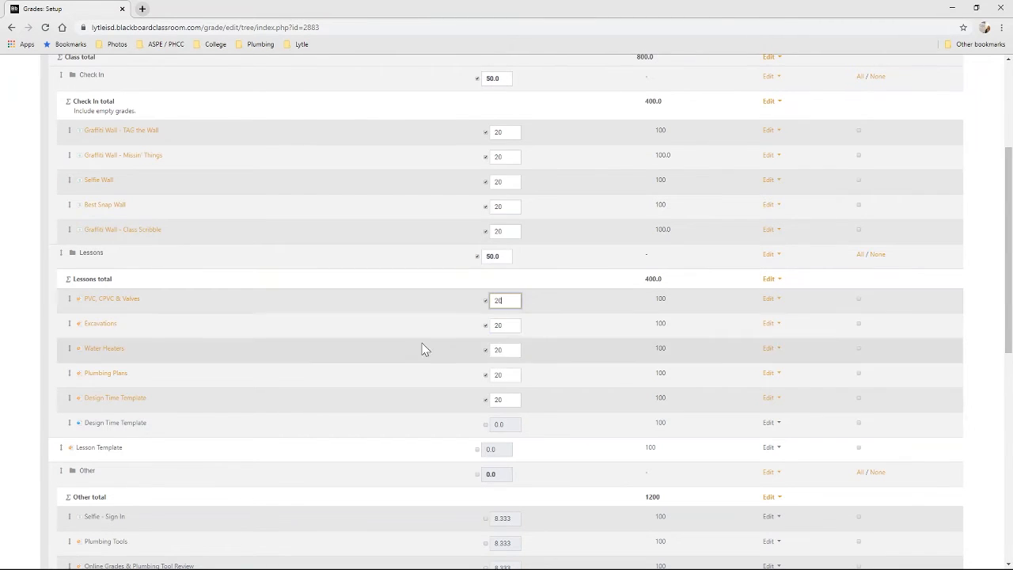
left_click(442, 354)
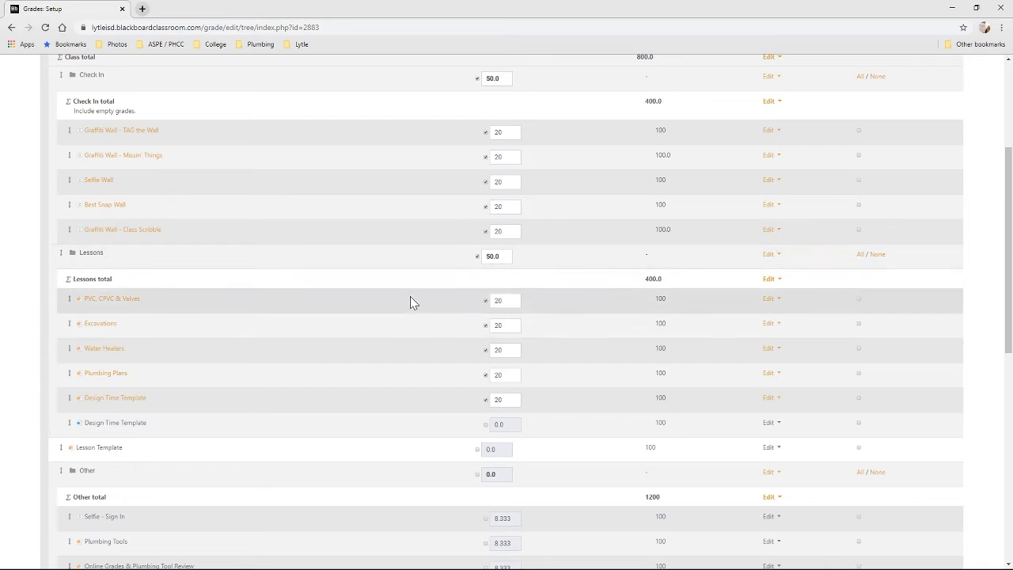
Step: Save the changed item weights in the gradebook setup
scroll(412, 301, "down", 1)
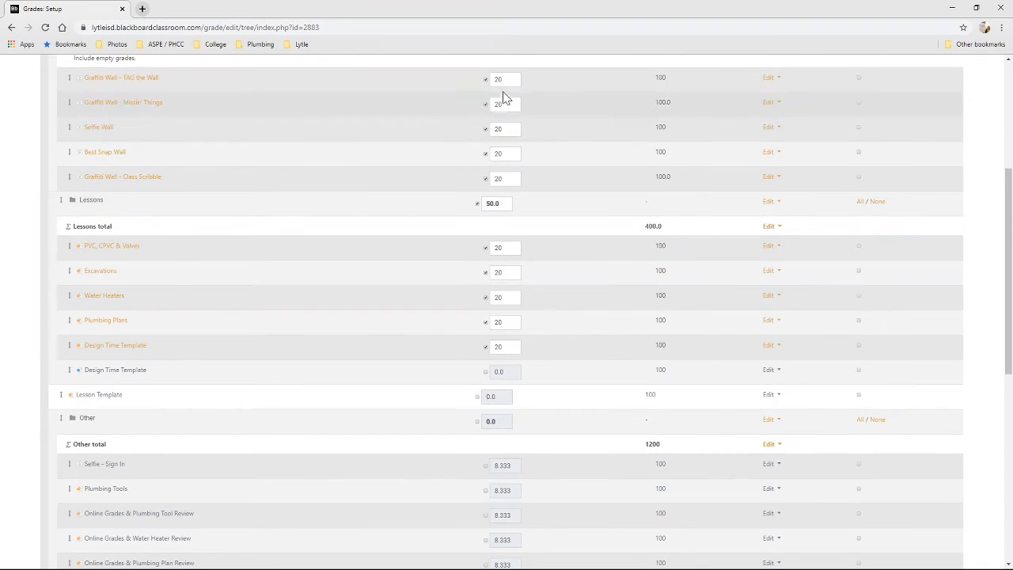
scroll(499, 175, "down", 1)
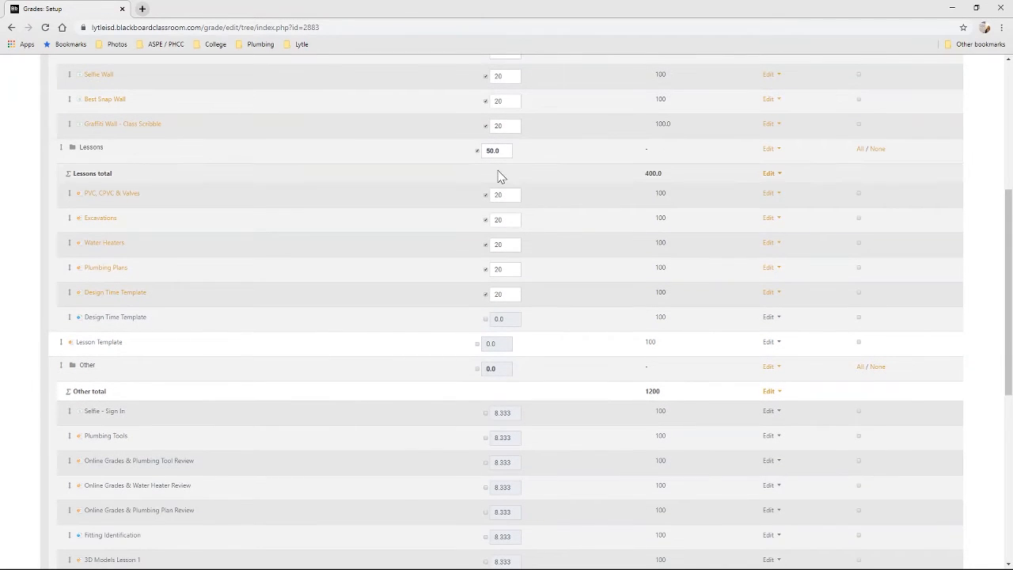
scroll(308, 360, "down", 2)
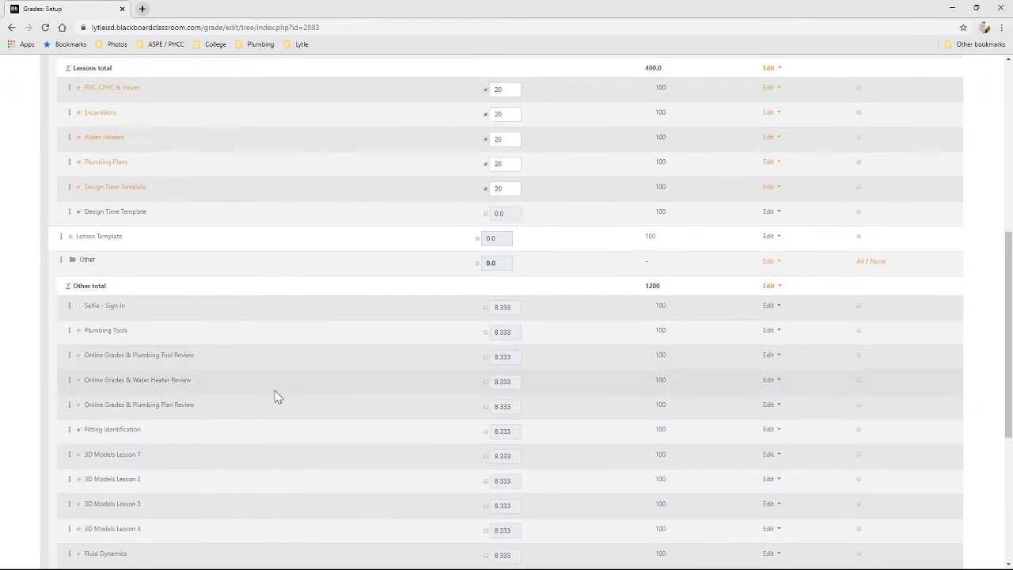
scroll(274, 396, "down", 3)
left_click(67, 501)
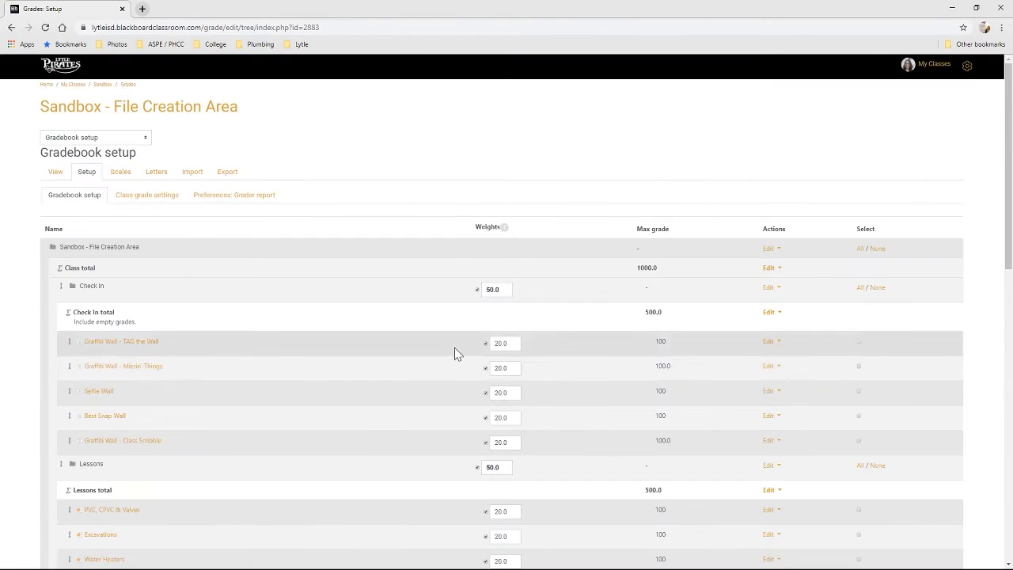
Step: Show the hidden, zero-weight Design Time Template item in the Lessons category
scroll(454, 352, "down", 2)
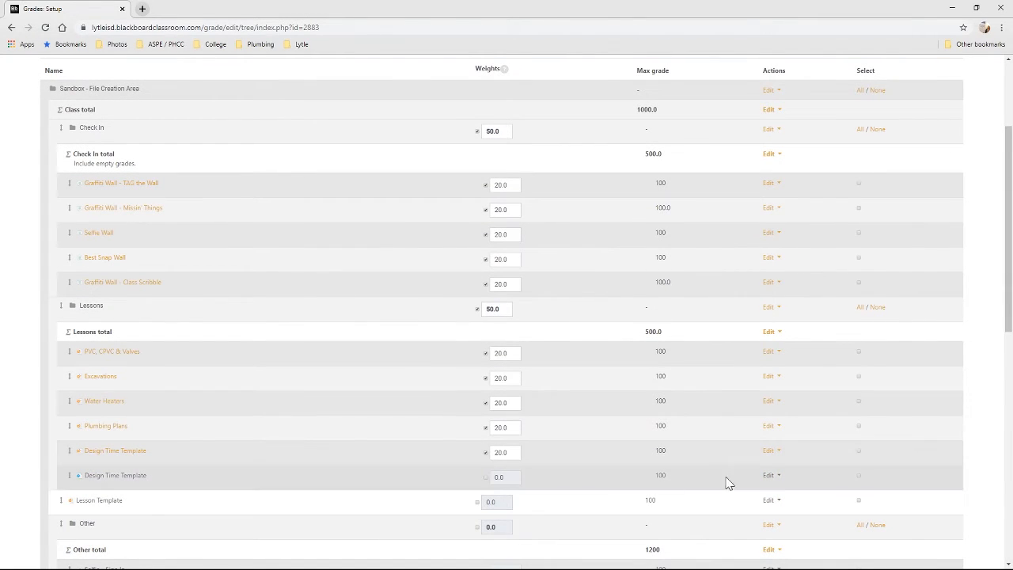
left_click(772, 479)
left_click(752, 508)
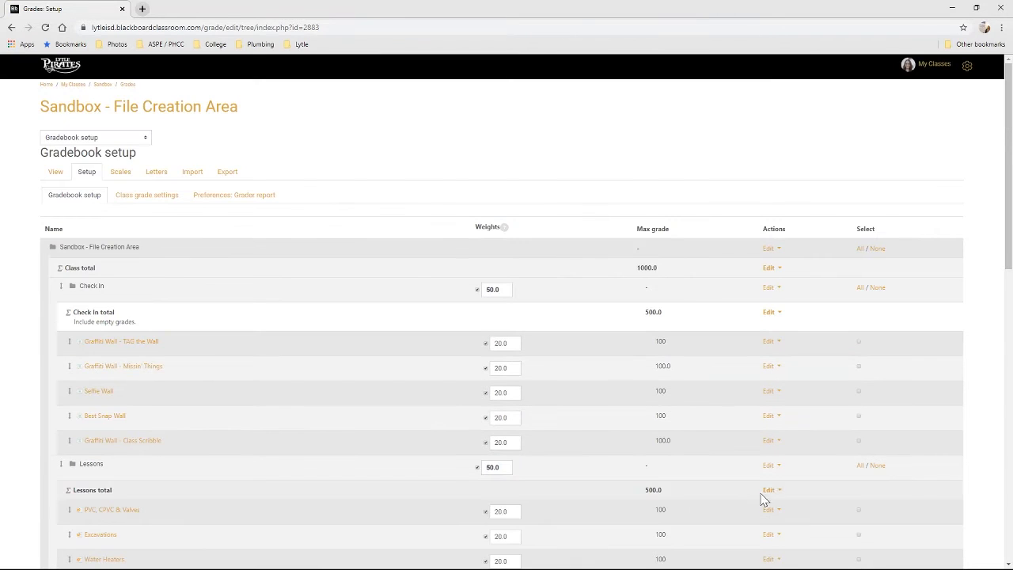
Step: Move the zero-weight Design Time Template item from the Lessons category into the Other category, choosing the position before Selfie - Sign In
scroll(748, 490, "down", 3)
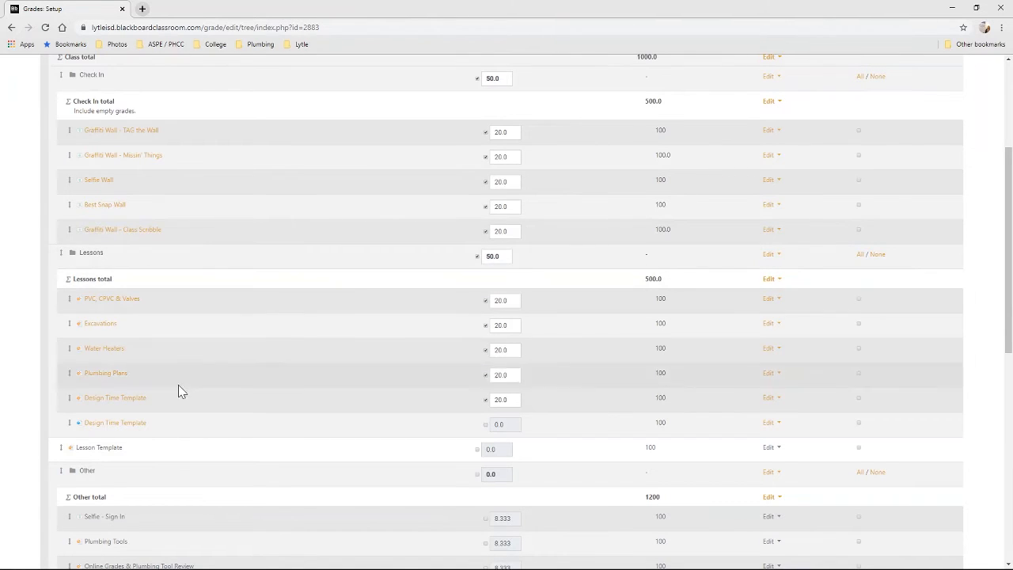
left_click(69, 430)
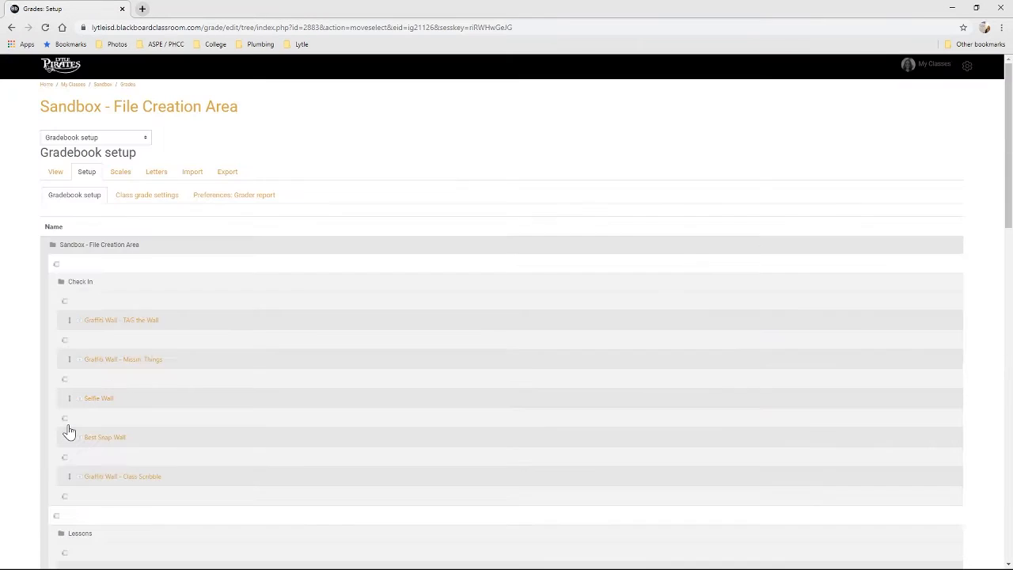
scroll(79, 424, "down", 2)
scroll(86, 419, "down", 1)
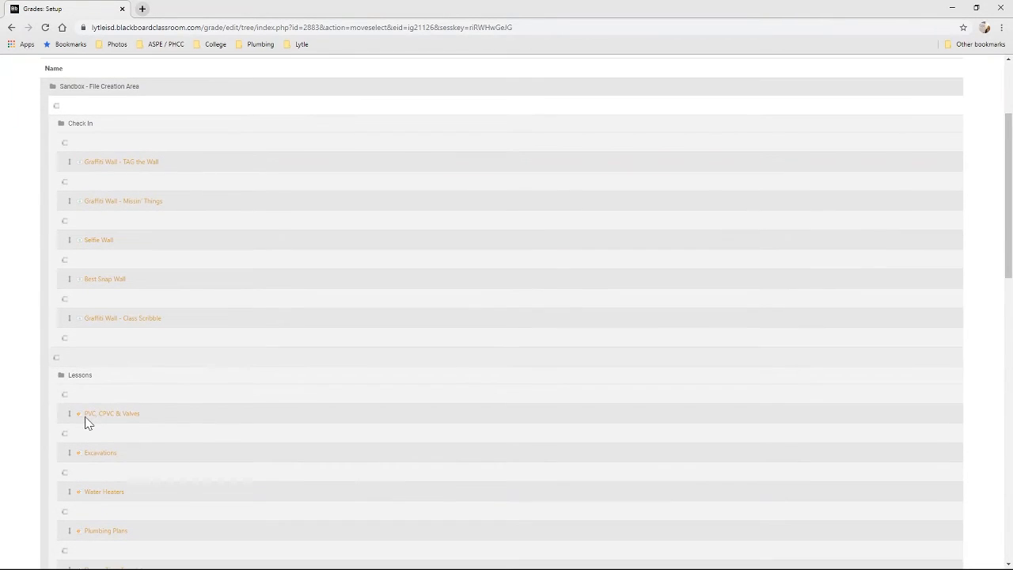
scroll(88, 420, "down", 2)
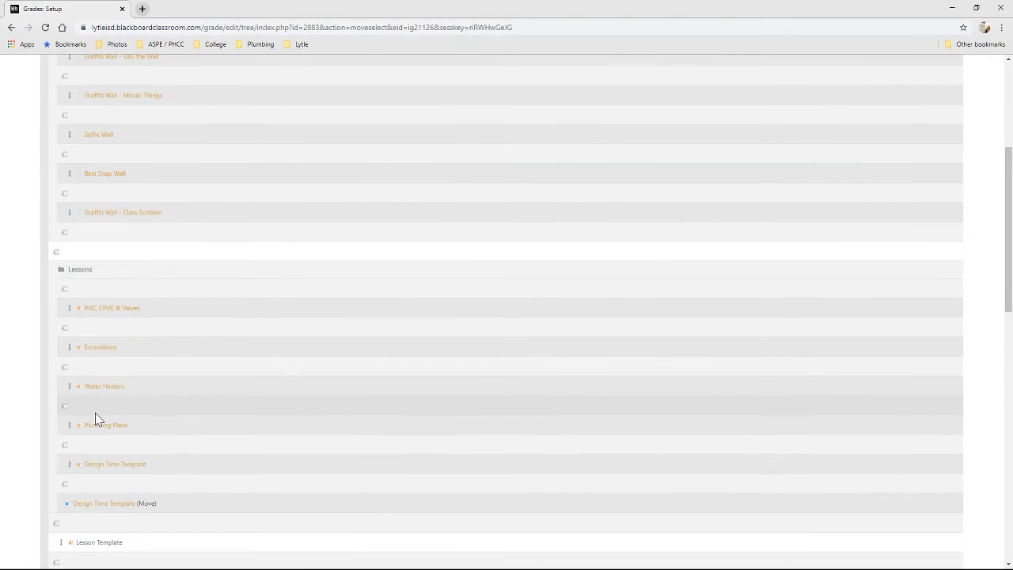
scroll(96, 417, "down", 1)
scroll(96, 408, "down", 1)
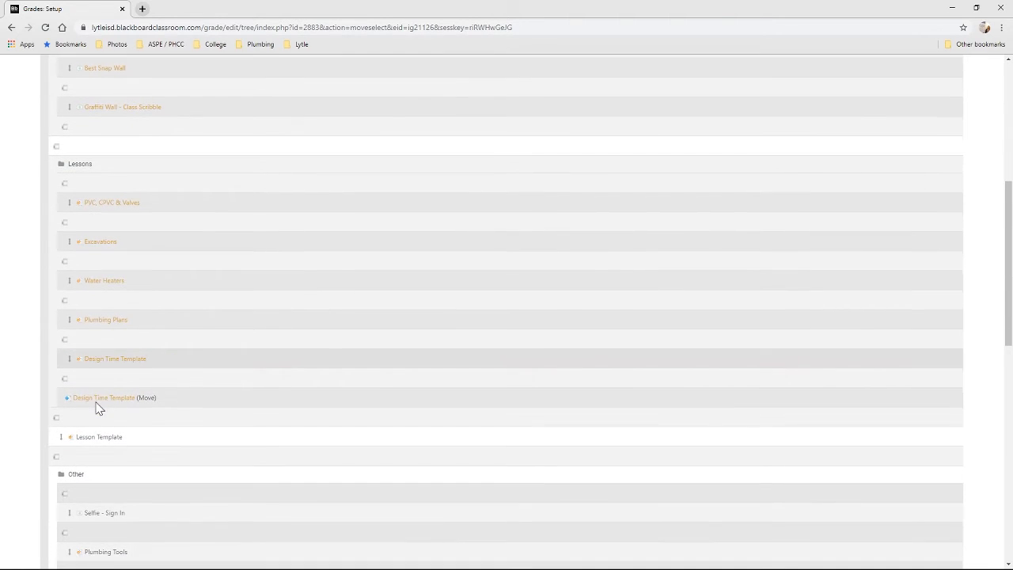
scroll(95, 407, "down", 3)
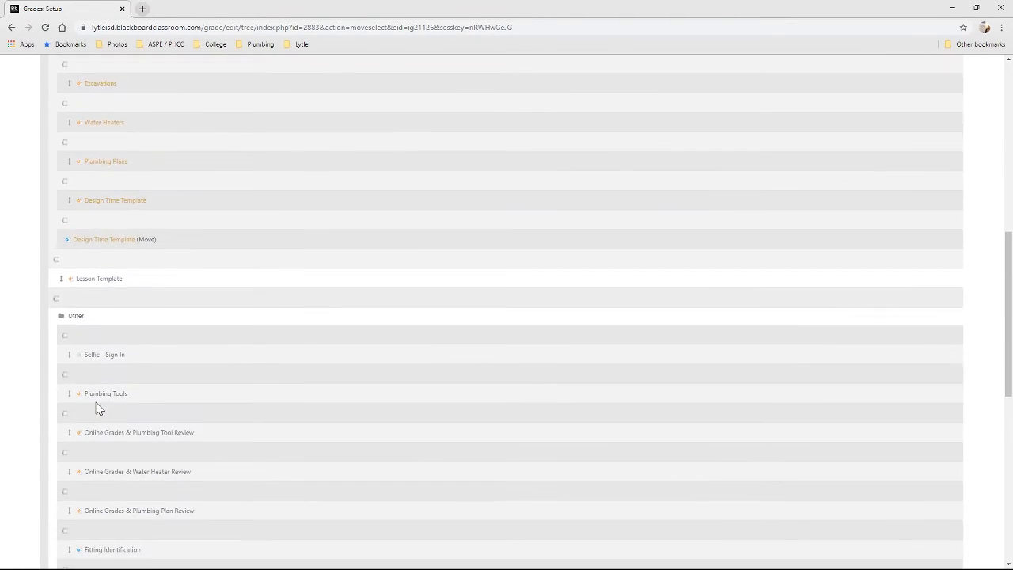
left_click(65, 336)
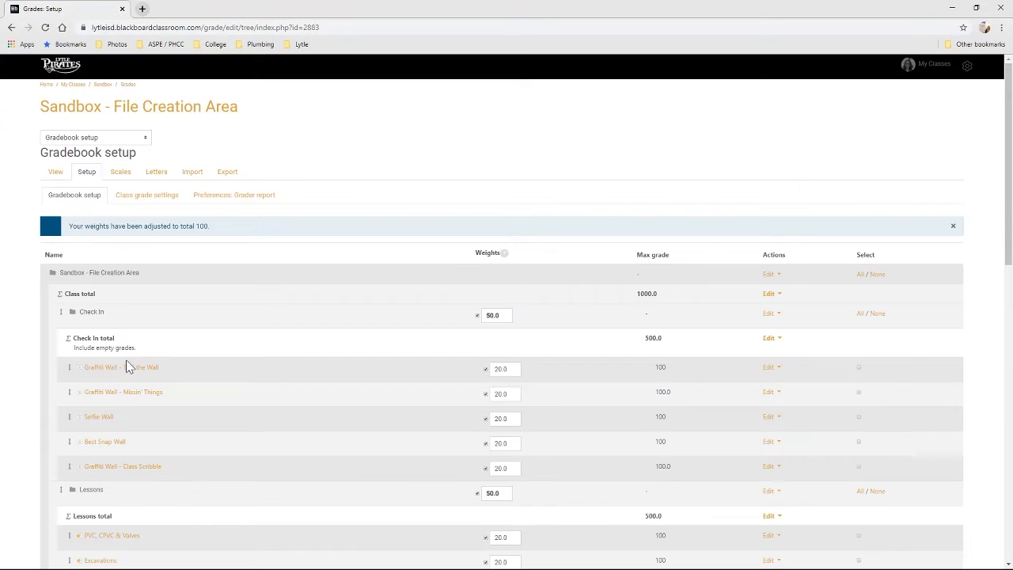
Step: Hide the Design Time Template item in the Other category
scroll(134, 364, "down", 6)
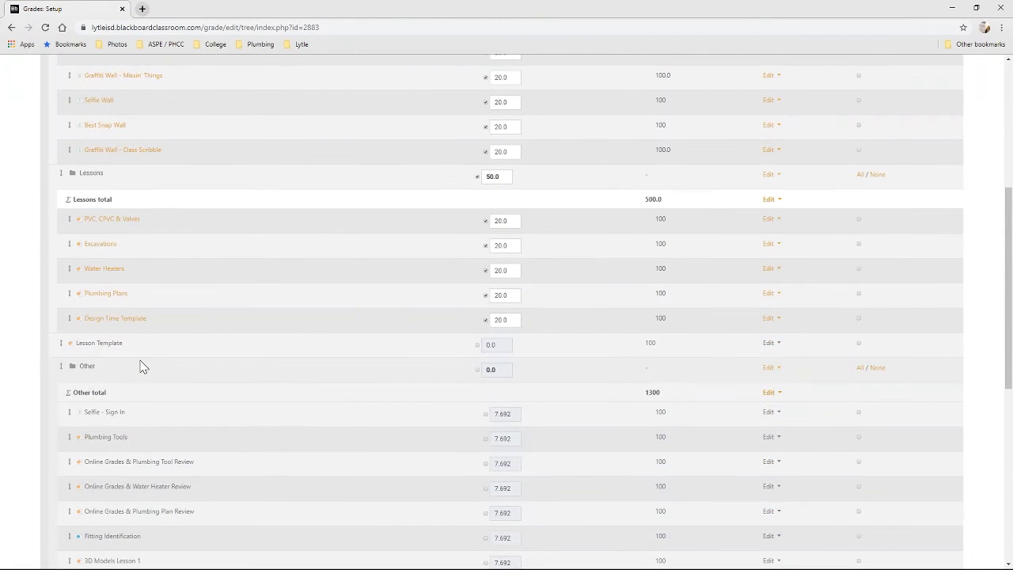
scroll(140, 362, "down", 1)
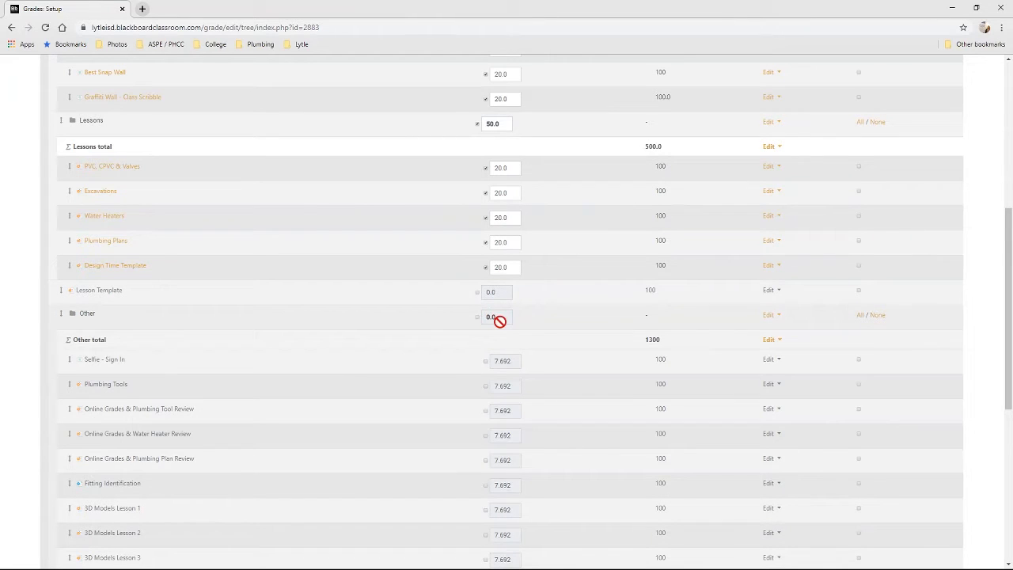
scroll(527, 472, "down", 3)
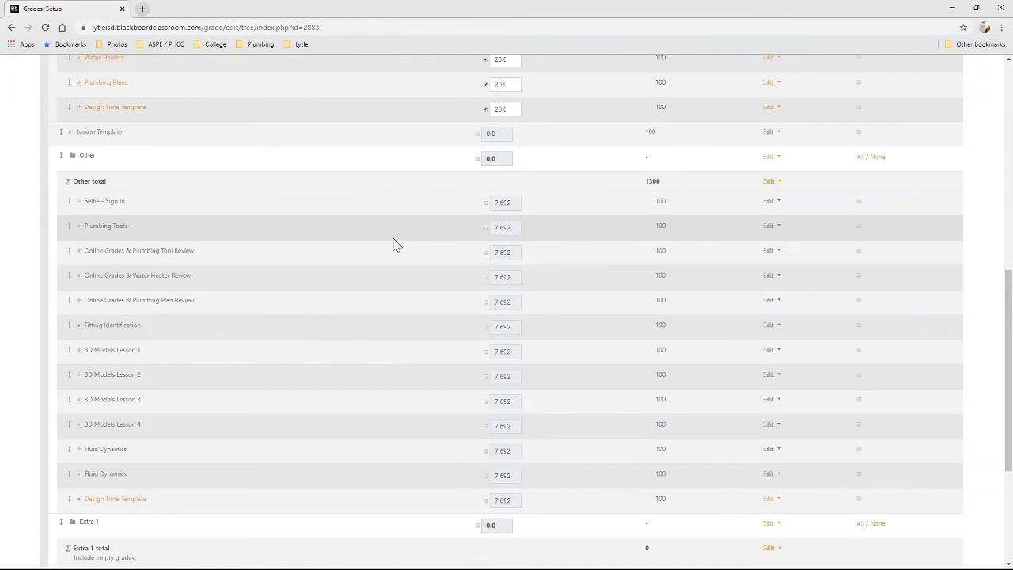
left_click(780, 507)
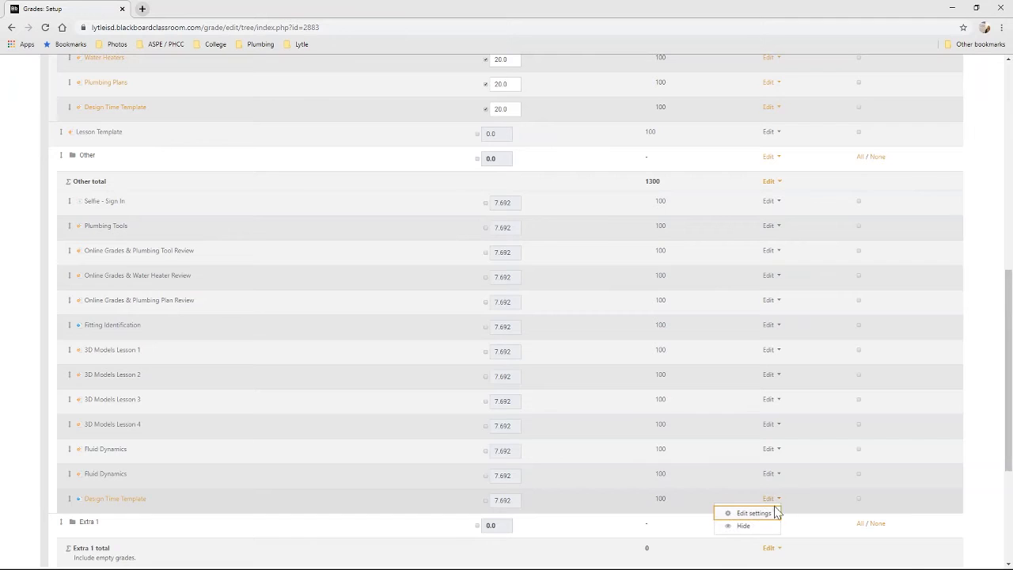
left_click(736, 528)
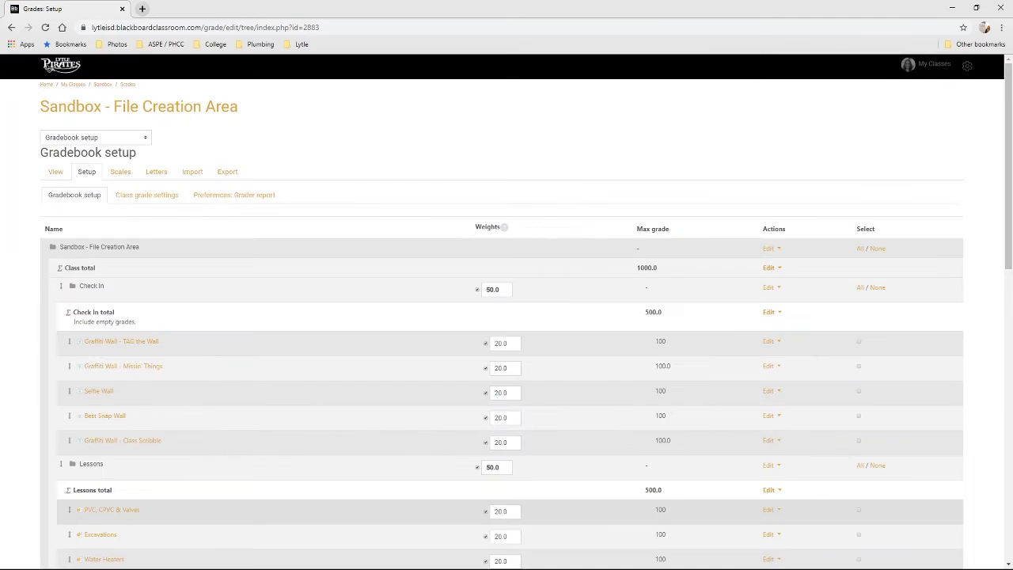
Step: Review the item visibility, weights and category totals across the Other, Lessons and Check In categories
scroll(646, 459, "down", 7)
scroll(646, 461, "down", 5)
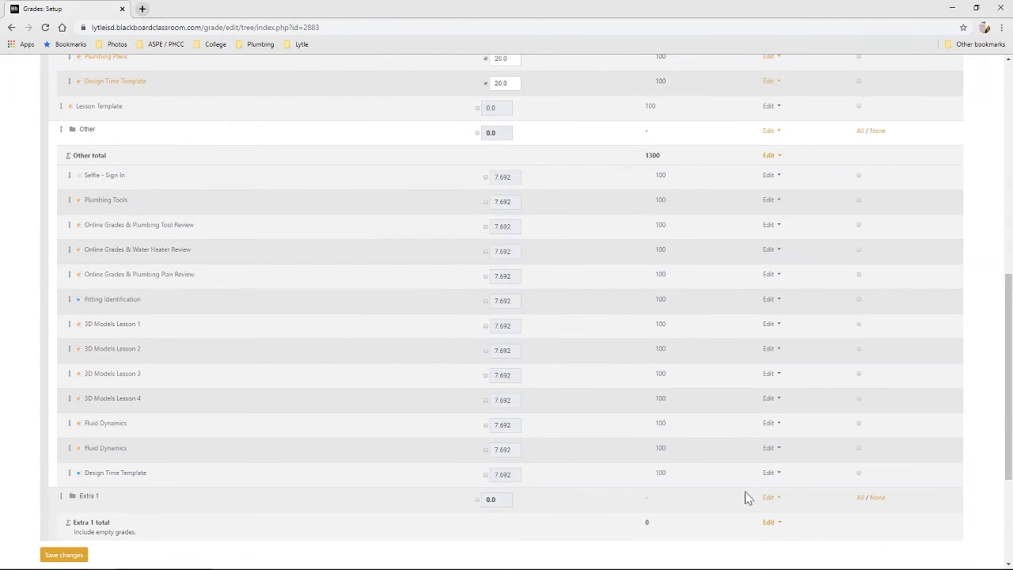
scroll(568, 360, "up", 3)
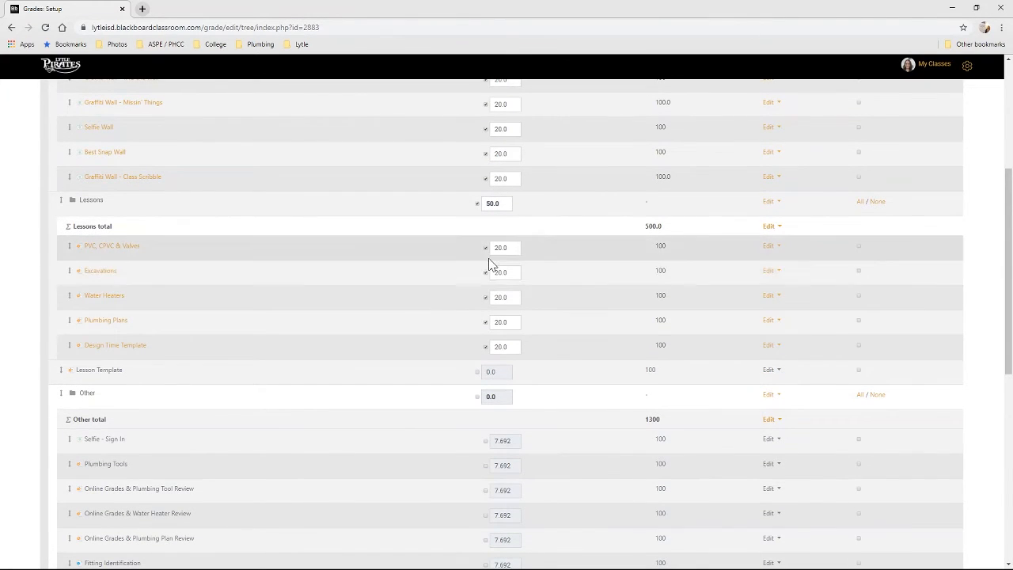
scroll(488, 265, "up", 1)
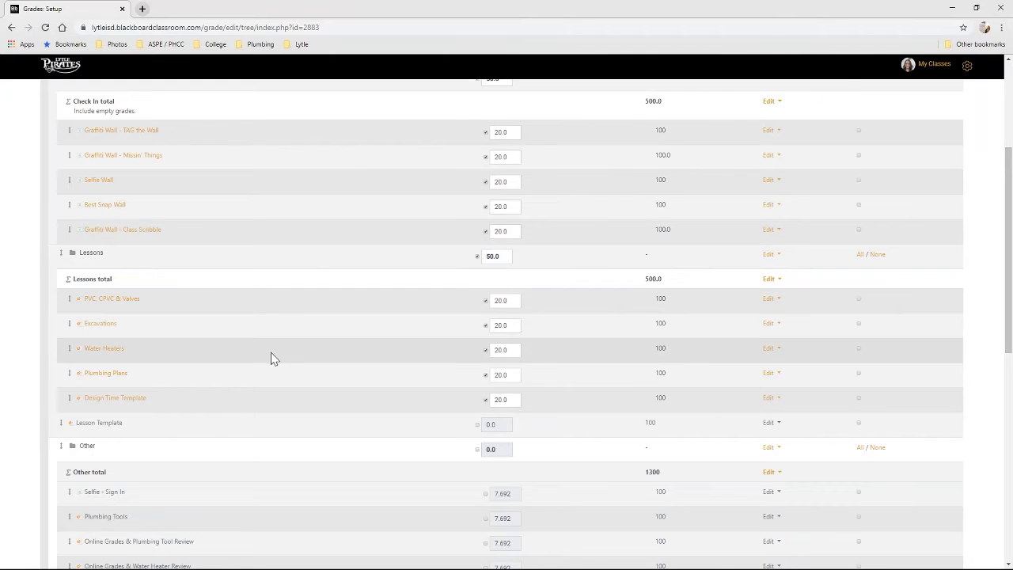
scroll(273, 358, "up", 2)
scroll(273, 358, "up", 1)
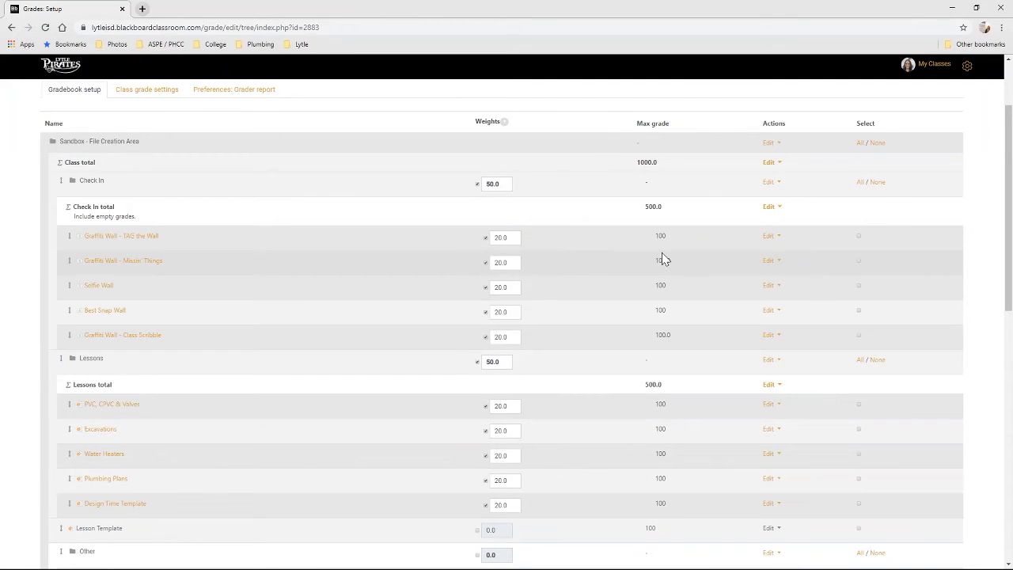
Step: Compare the weights and totals of the Check In and Lessons categories with those of the Other category in the gradebook setup
scroll(694, 287, "down", 10)
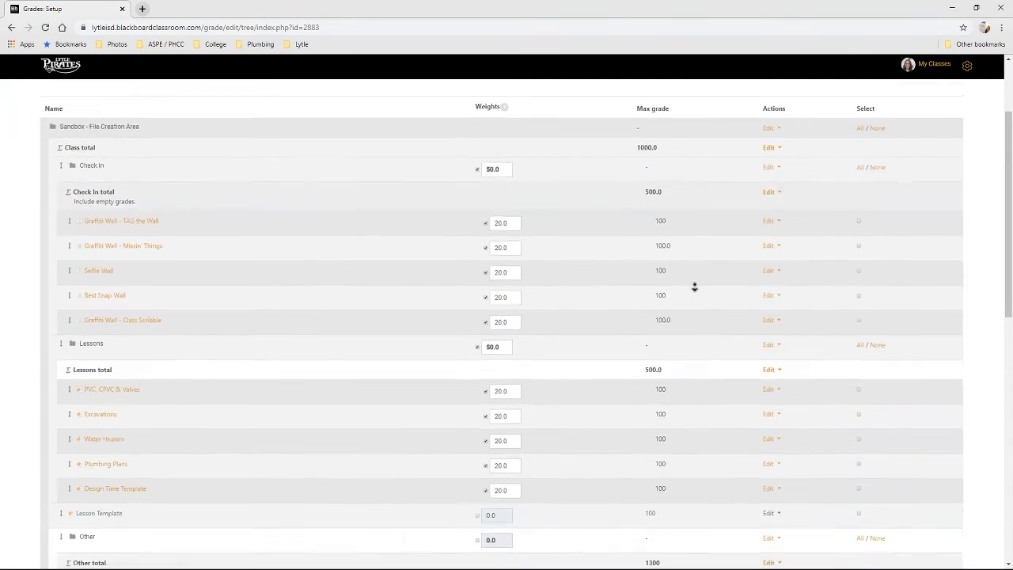
scroll(692, 317, "up", 6)
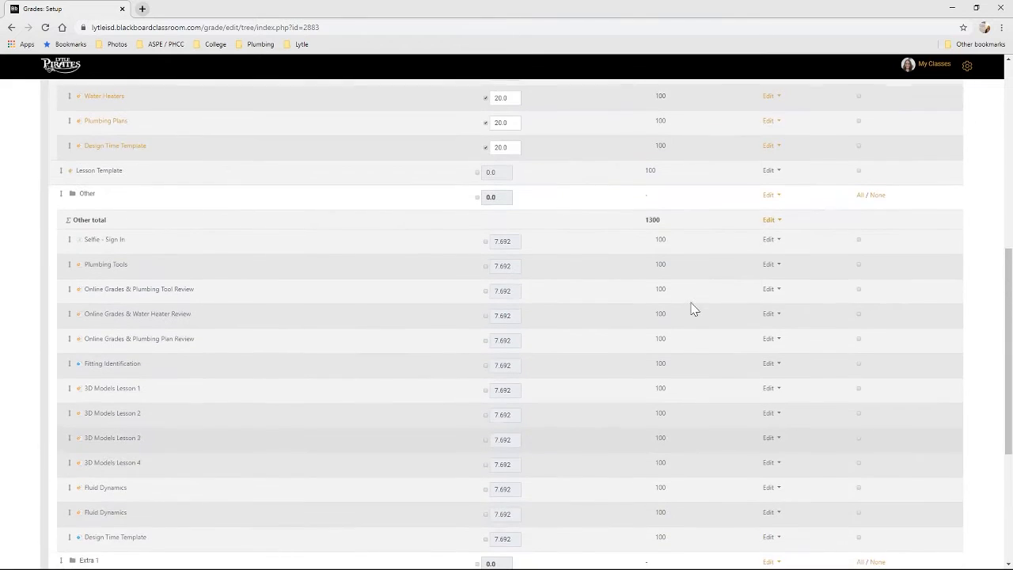
scroll(694, 301, "up", 2)
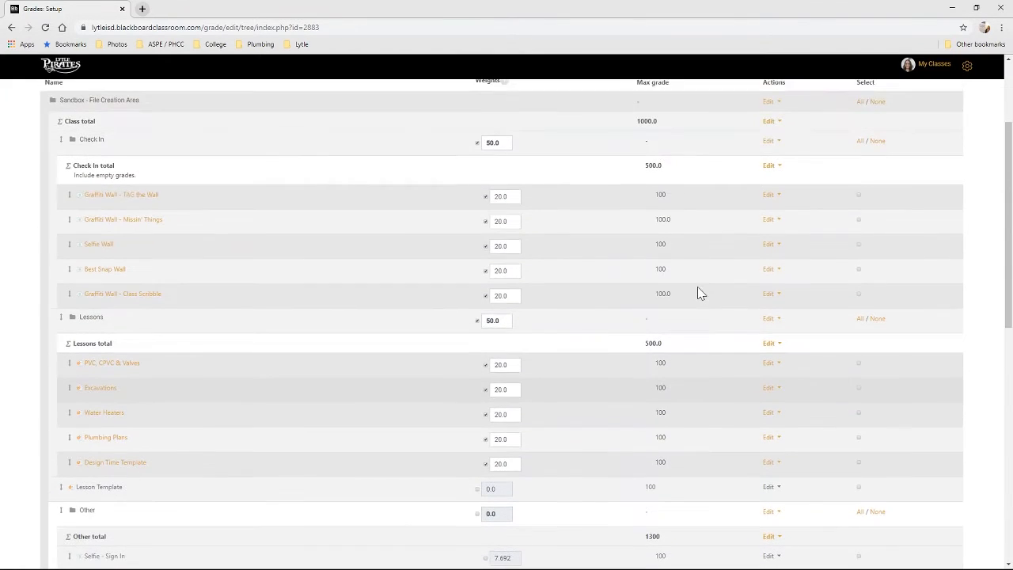
scroll(719, 199, "up", 2)
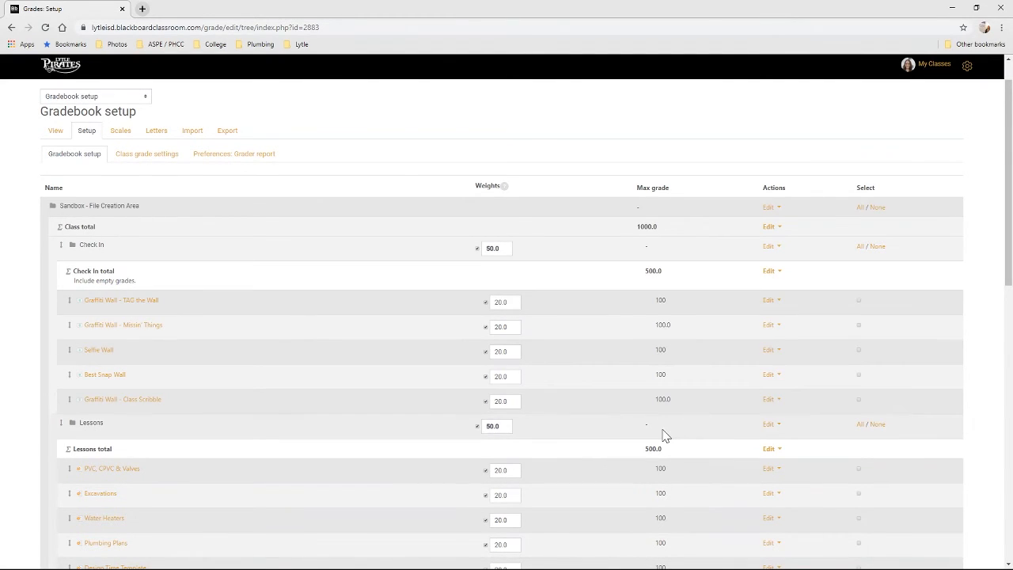
scroll(419, 385, "down", 1)
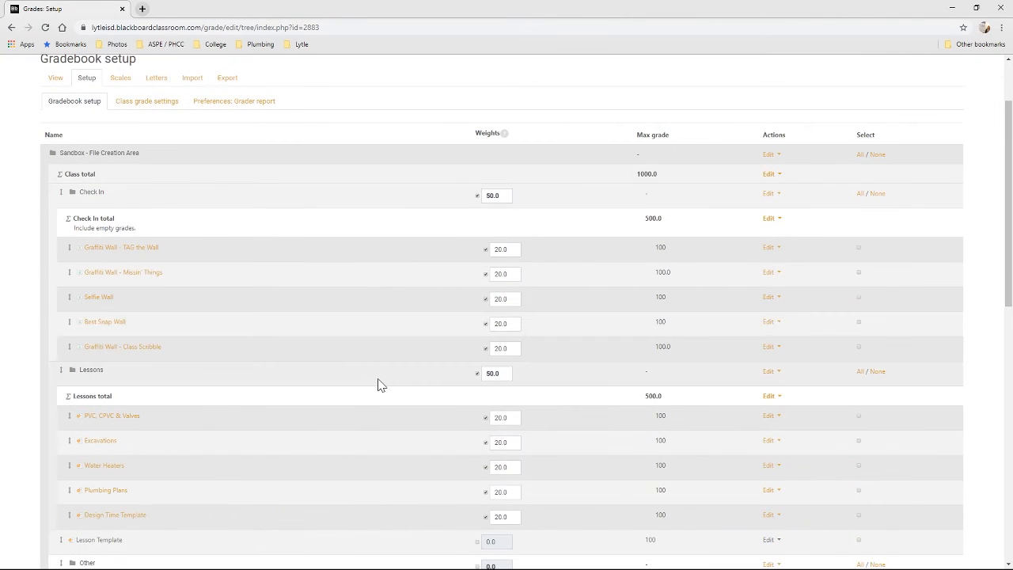
scroll(372, 388, "down", 2)
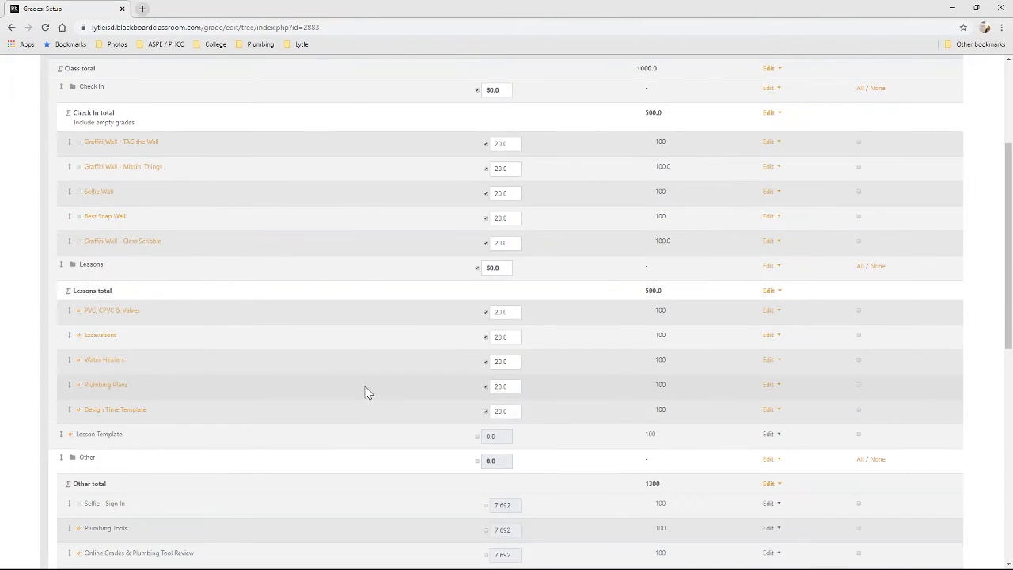
scroll(352, 408, "down", 2)
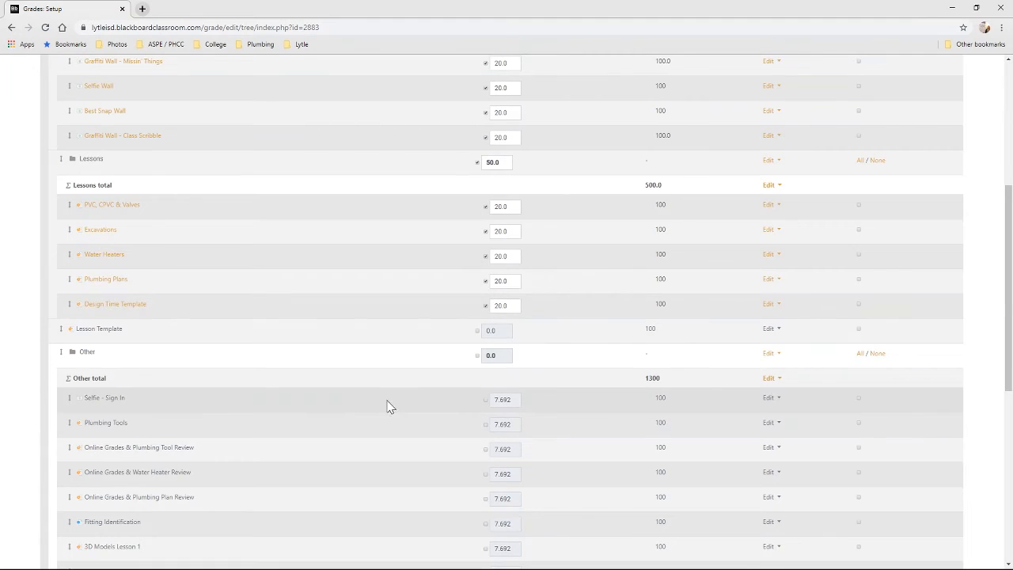
scroll(387, 407, "up", 4)
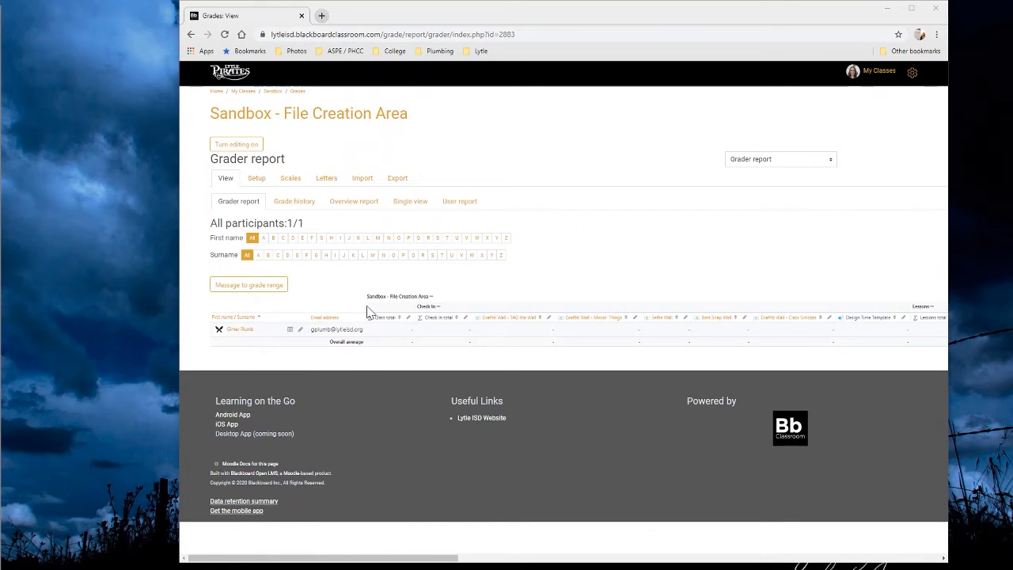
Step: In the class grade settings, set the grade display type to Percentage (real) and the overall decimal places to 0
left_click(258, 179)
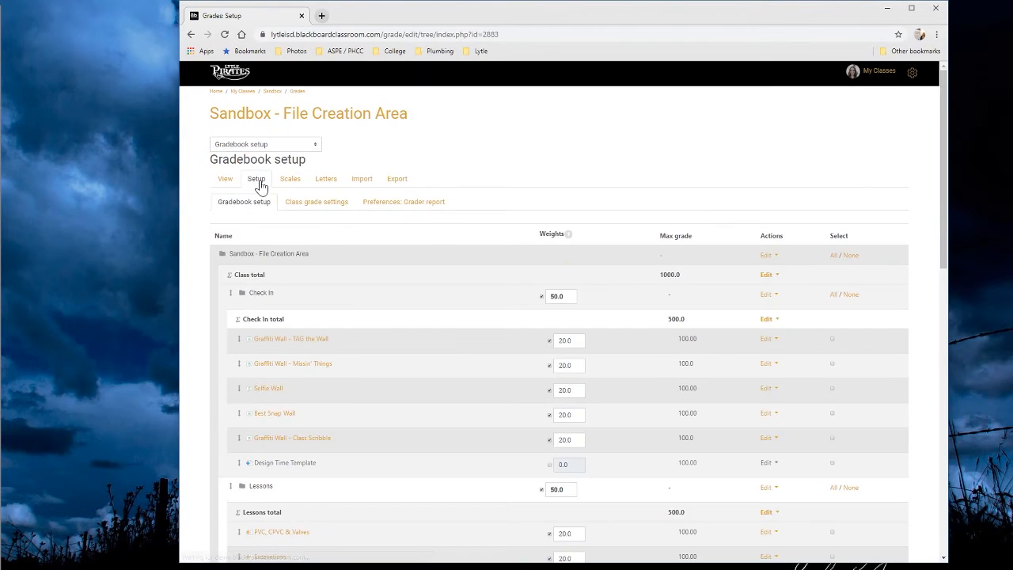
left_click(324, 210)
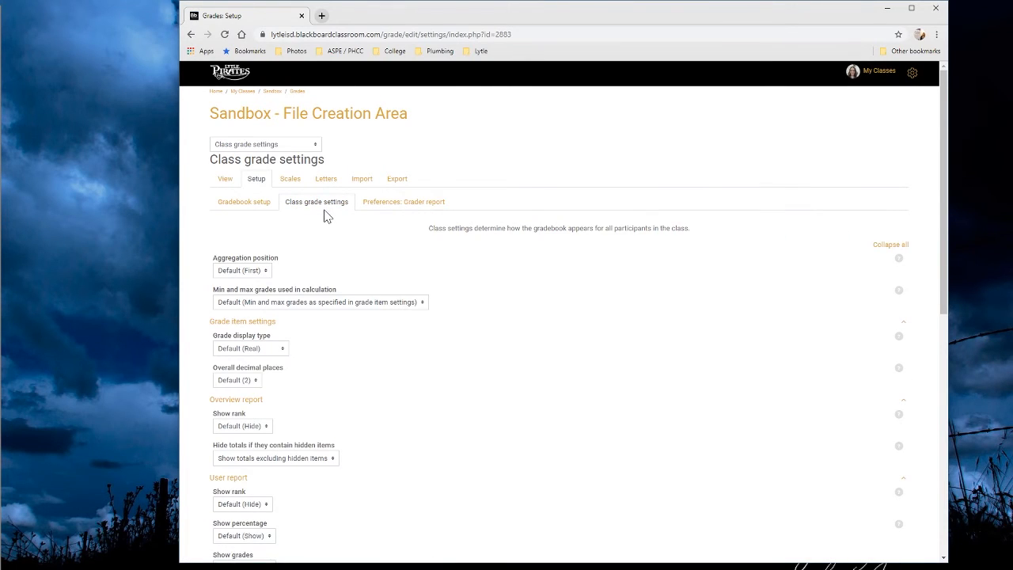
scroll(324, 213, "down", 1)
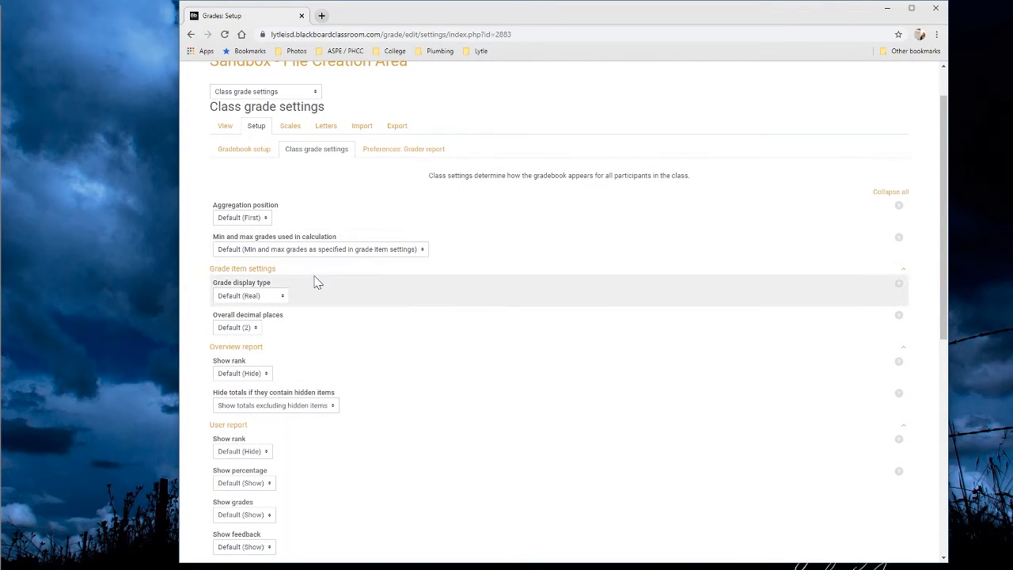
left_click(278, 296)
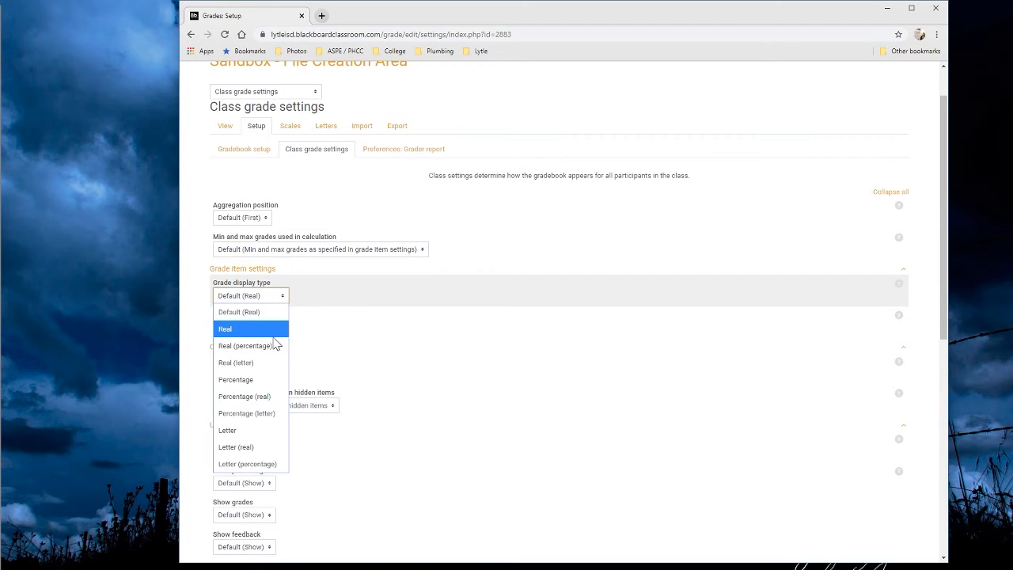
left_click(278, 396)
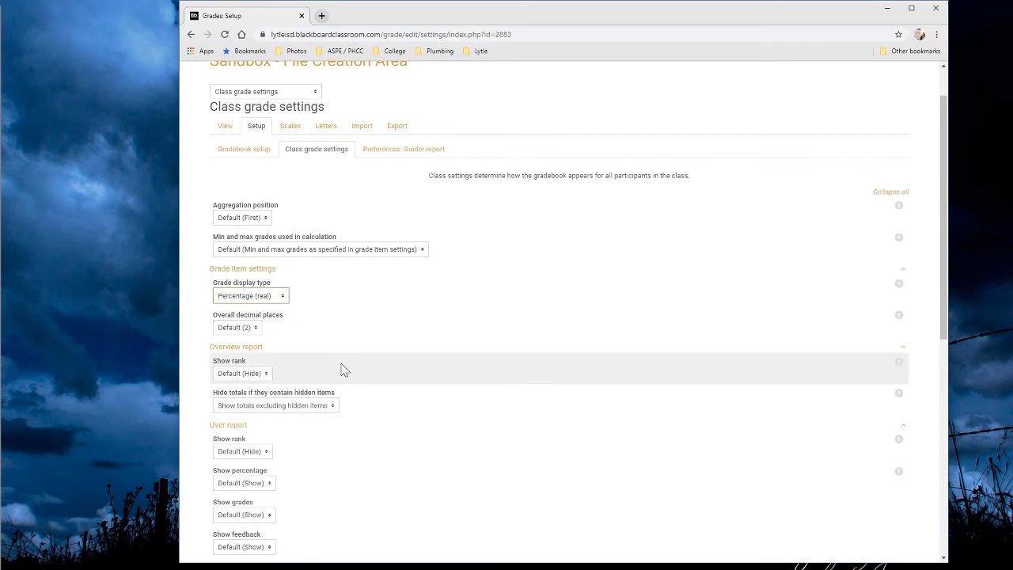
left_click(265, 331)
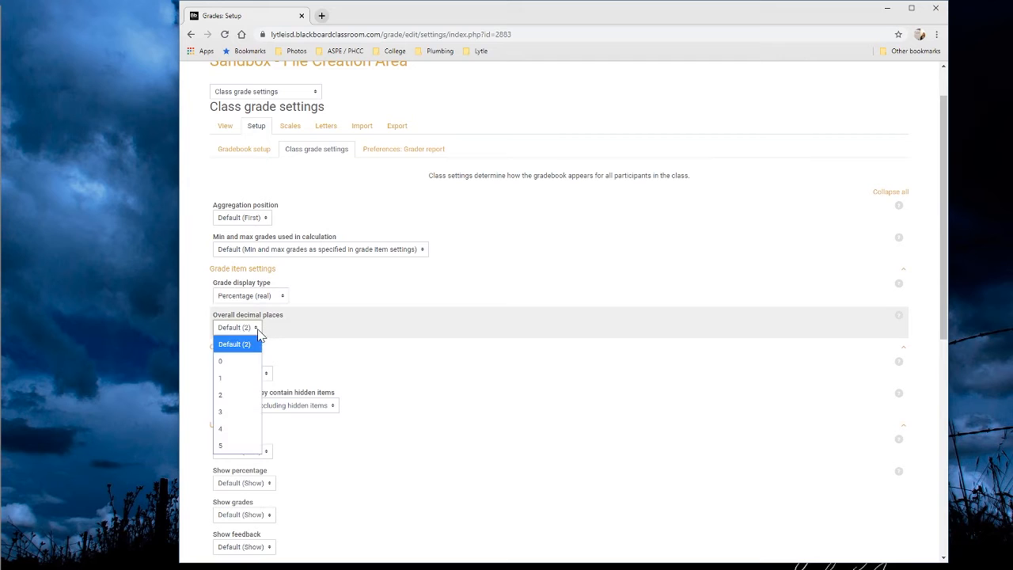
left_click(262, 363)
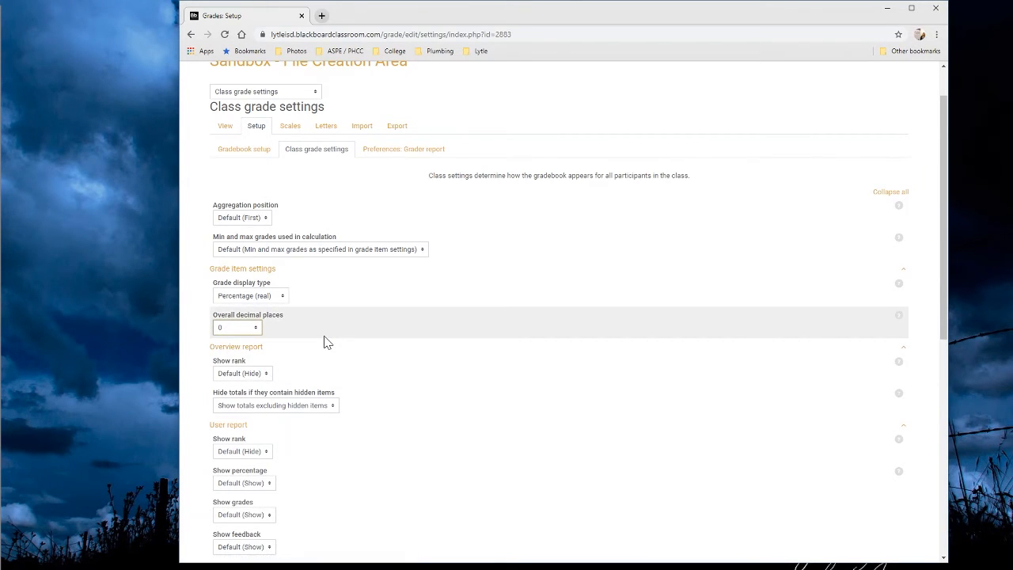
Step: For the overview report, choose "Show totals excluding hidden items" for totals that contain hidden items
scroll(322, 349, "down", 1)
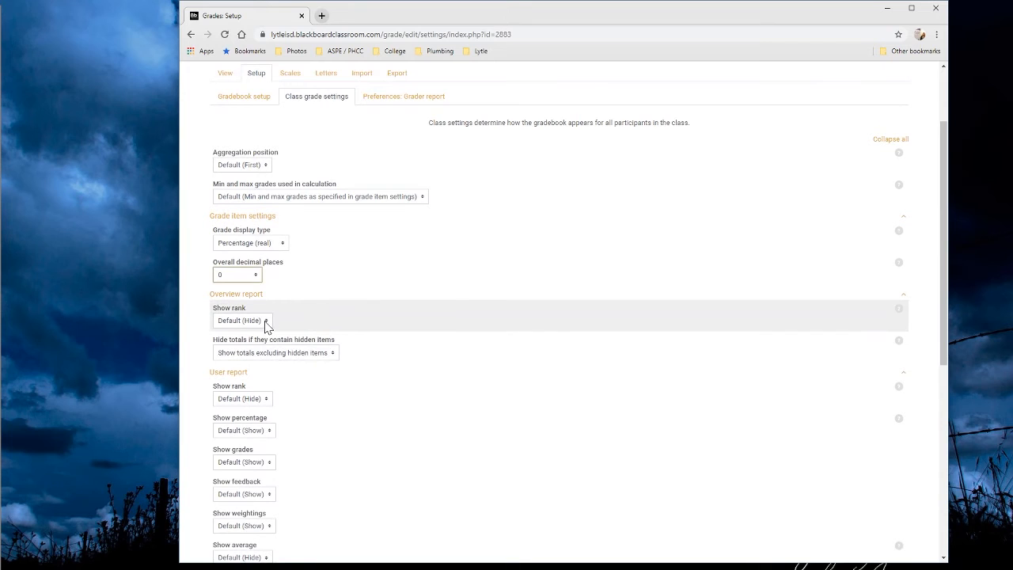
left_click(319, 358)
left_click(319, 358)
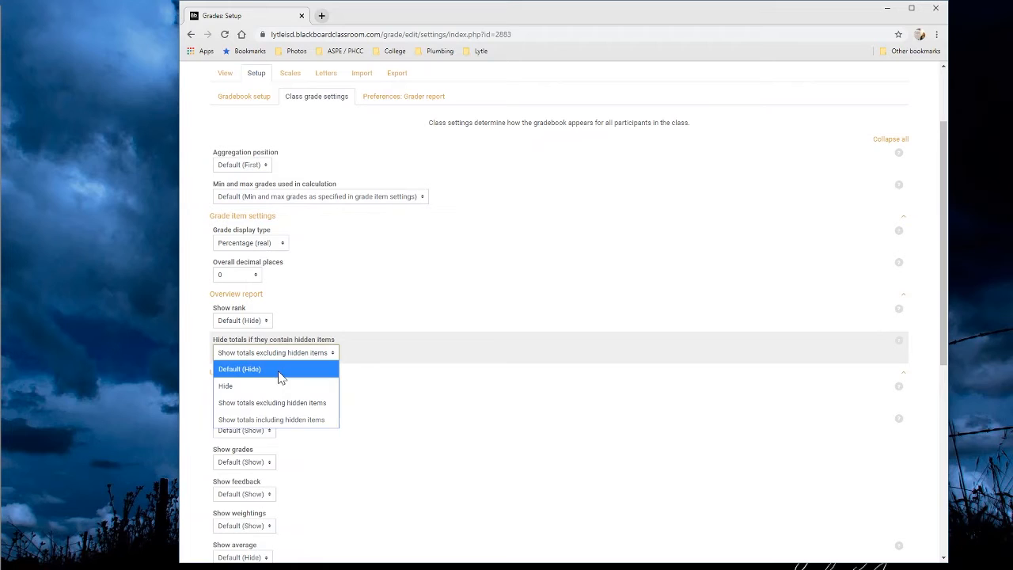
left_click(329, 406)
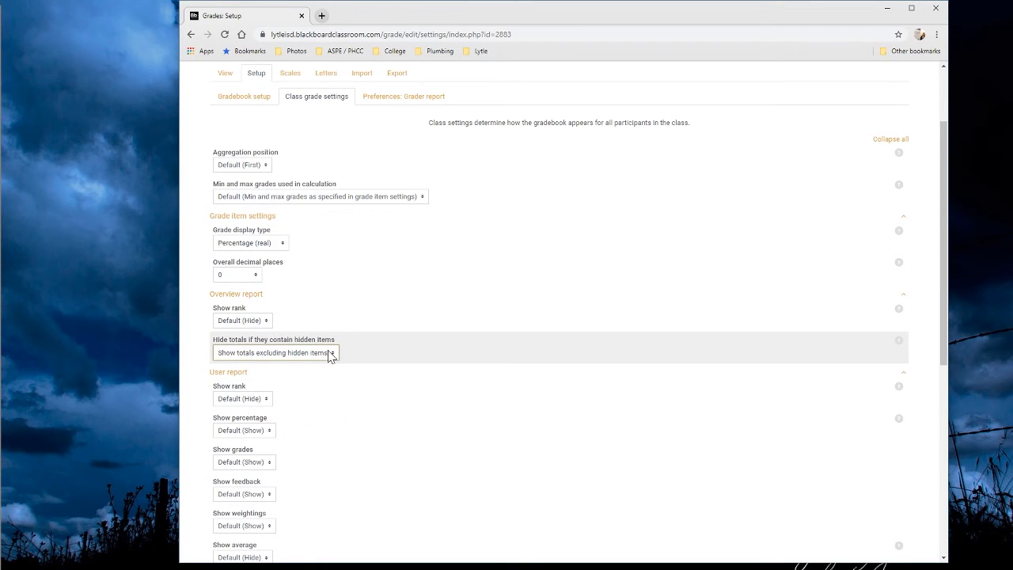
Step: In the user report settings, set both Show percentage and Show average to Hide
left_click(270, 434)
left_click(262, 464)
scroll(324, 418, "down", 1)
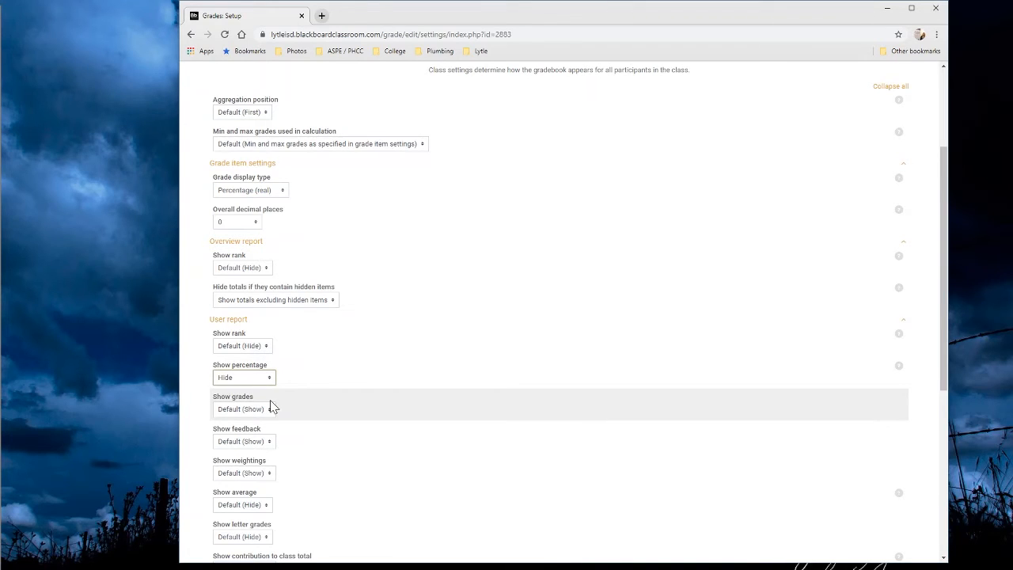
scroll(322, 455, "down", 1)
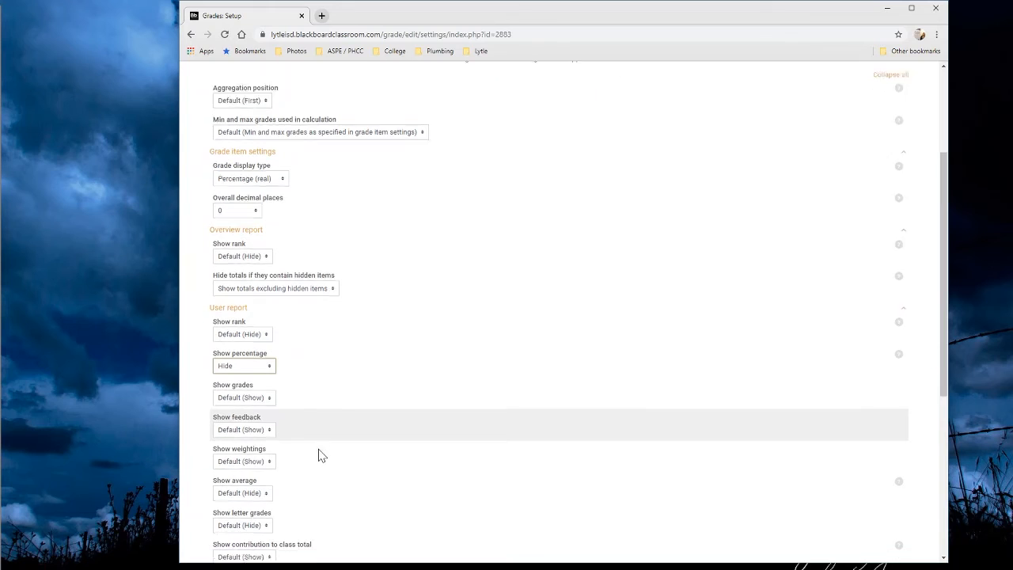
scroll(316, 451, "down", 1)
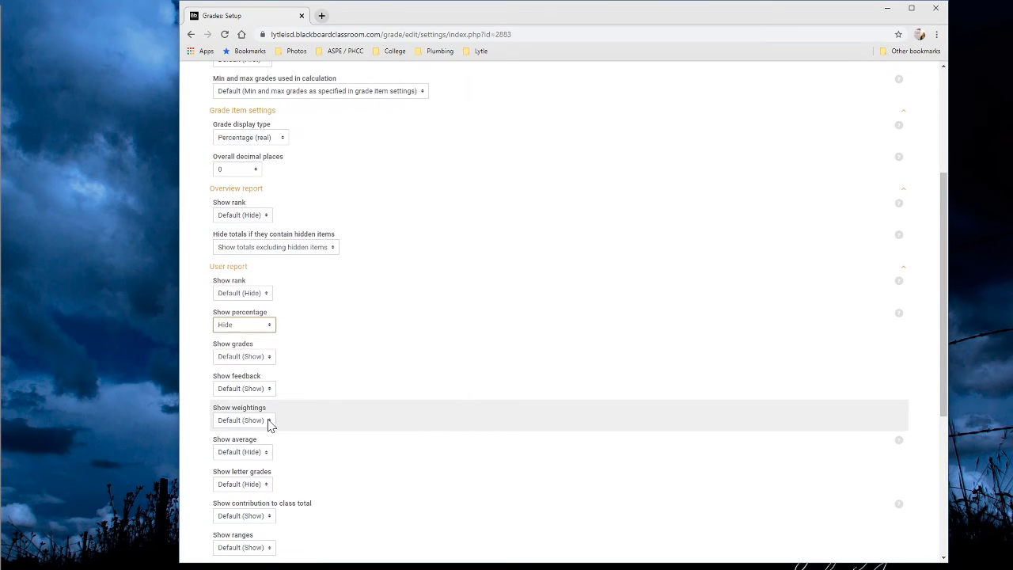
scroll(273, 421, "down", 1)
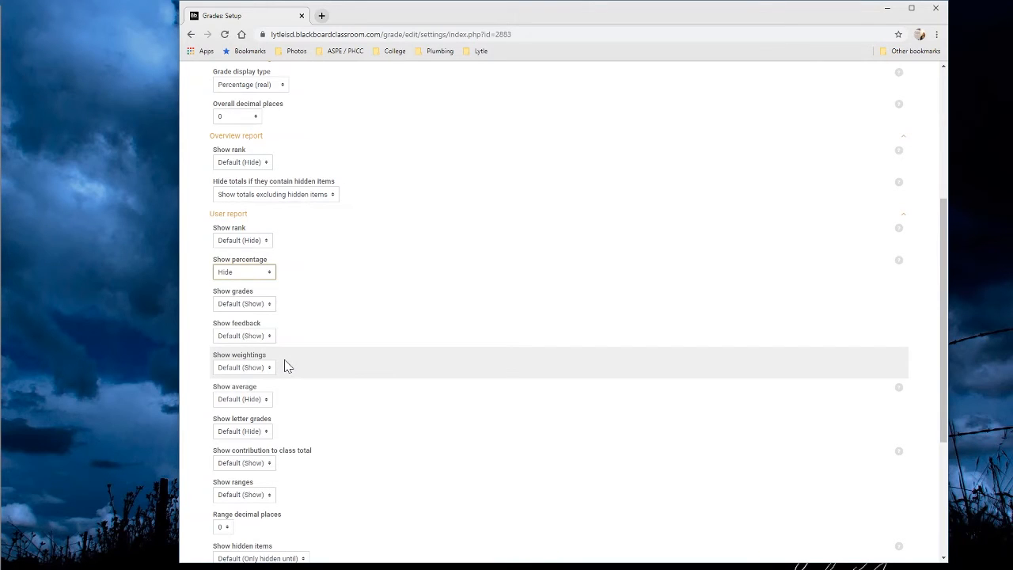
left_click(263, 399)
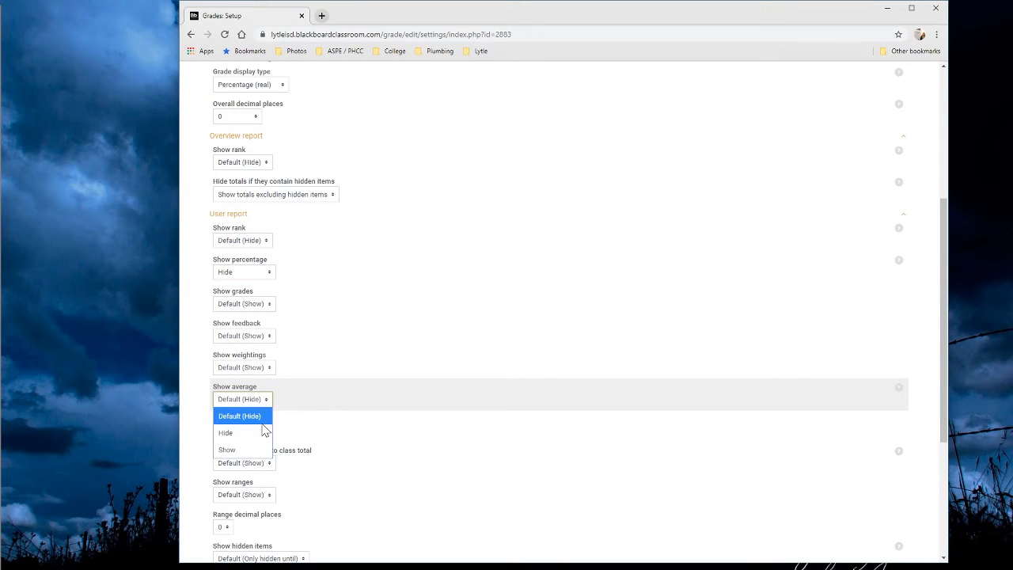
left_click(266, 430)
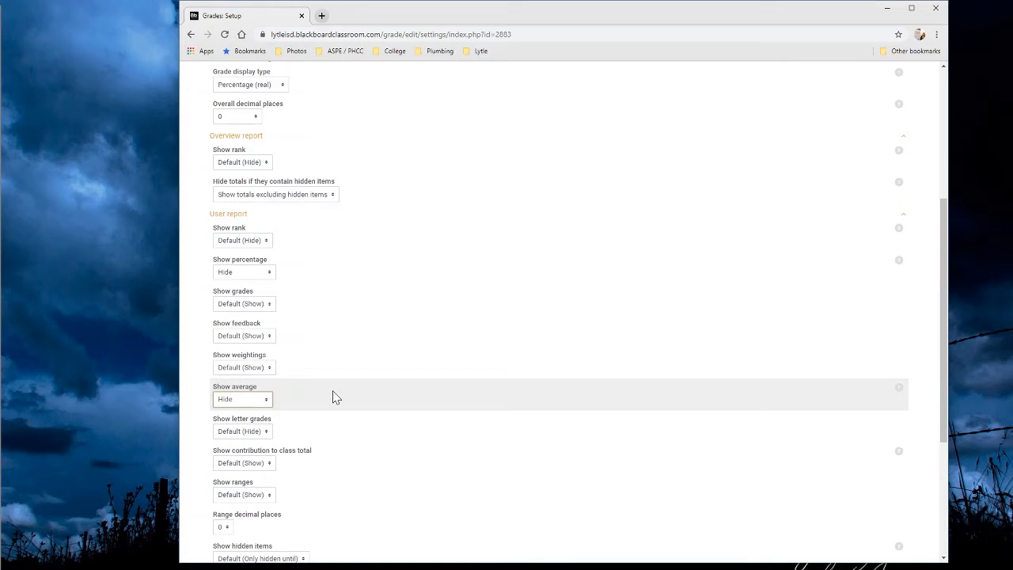
Step: In the user report settings, set Show letter grades to Show and Show contribution to class total to Hide
scroll(339, 398, "down", 1)
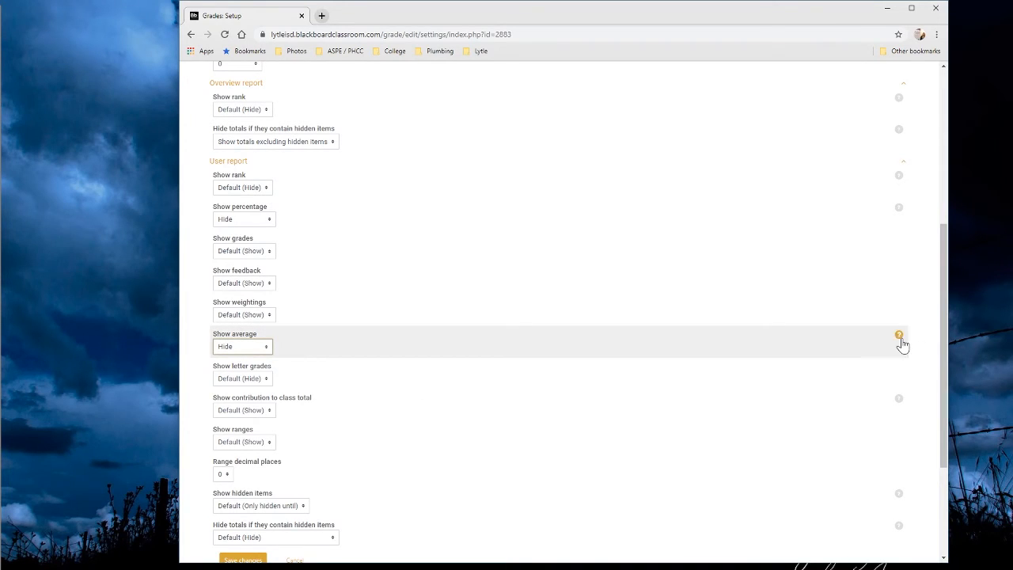
left_click(267, 379)
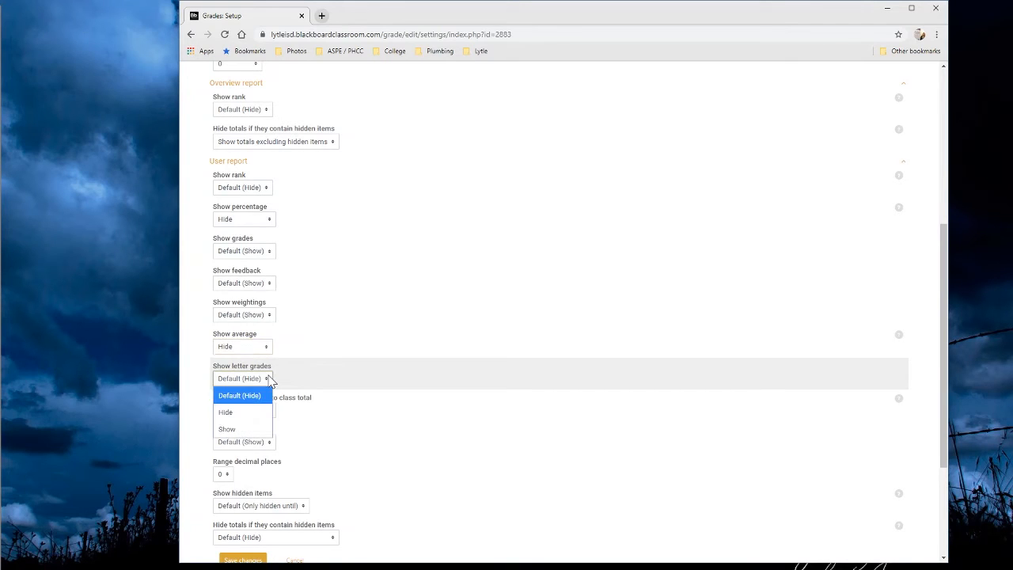
left_click(252, 429)
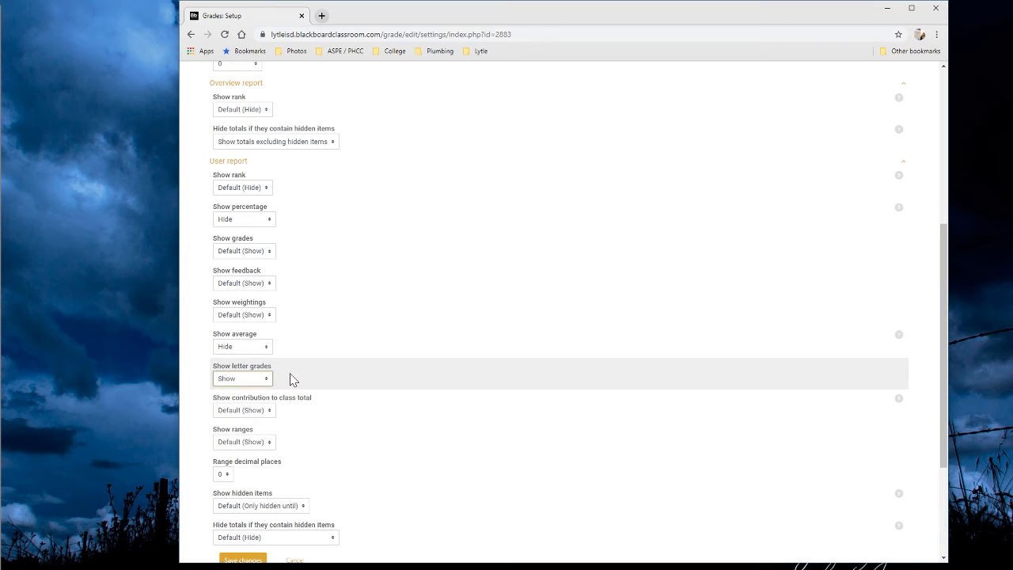
scroll(292, 379, "down", 1)
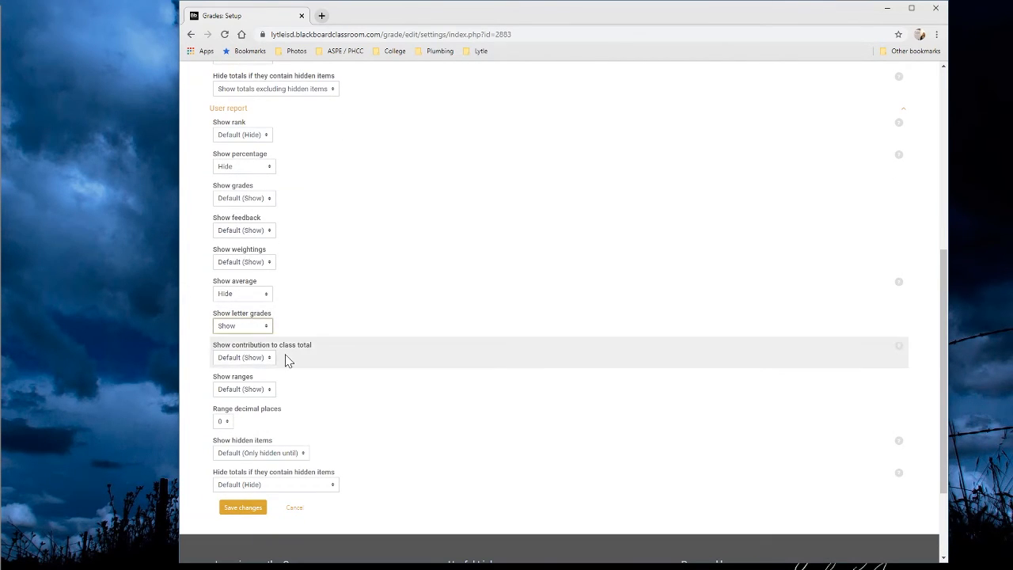
left_click(269, 360)
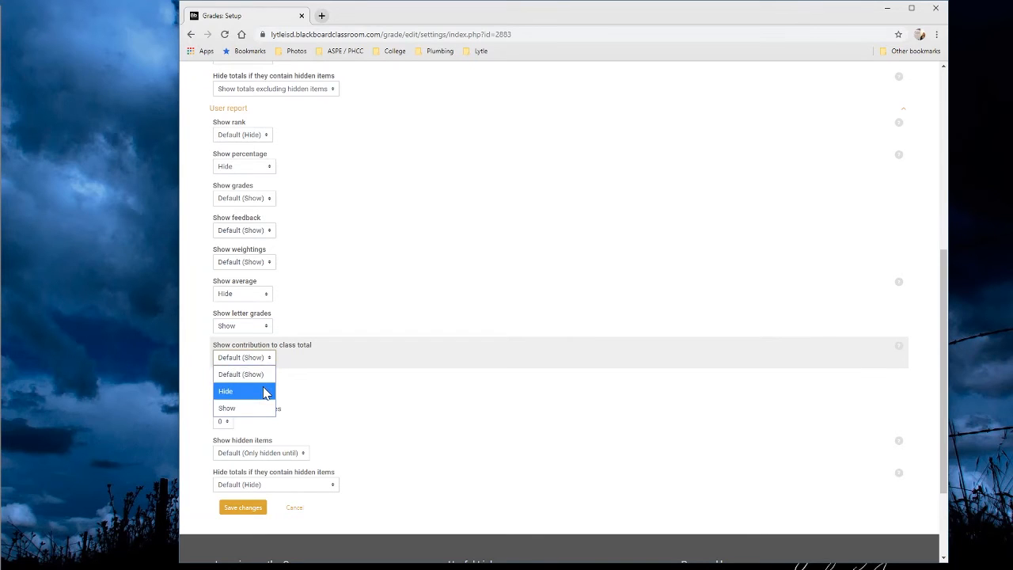
left_click(264, 394)
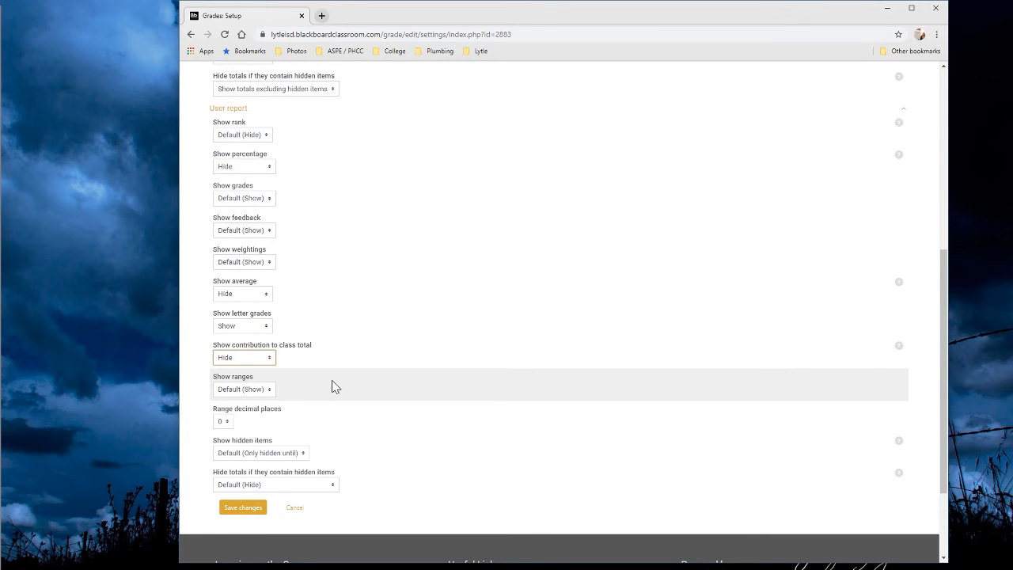
Step: Set the user report's handling of totals with hidden items to "Show totals excluding hidden items" and save the class grade settings
scroll(330, 380, "down", 1)
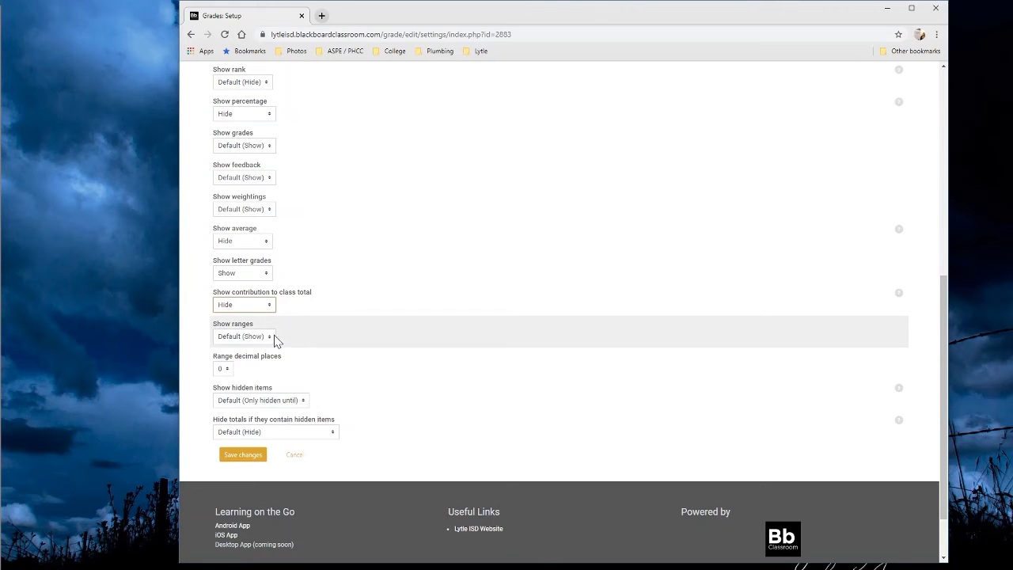
scroll(306, 357, "down", 1)
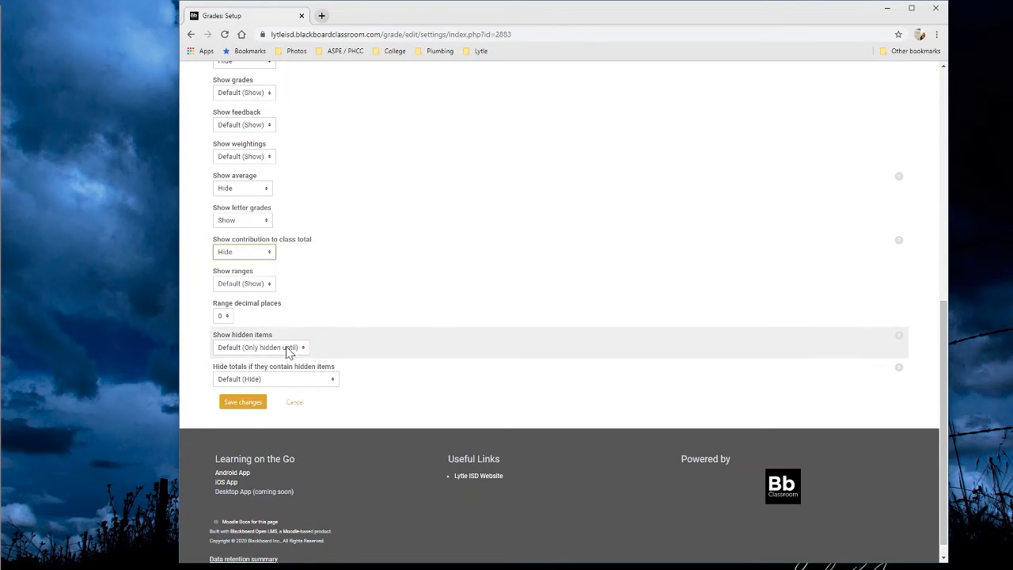
left_click(330, 380)
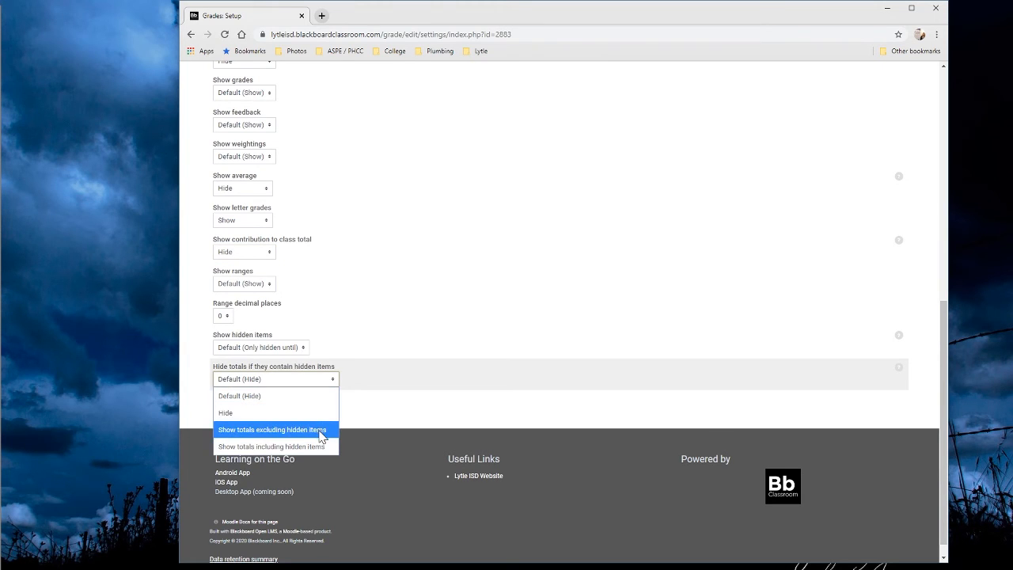
left_click(322, 431)
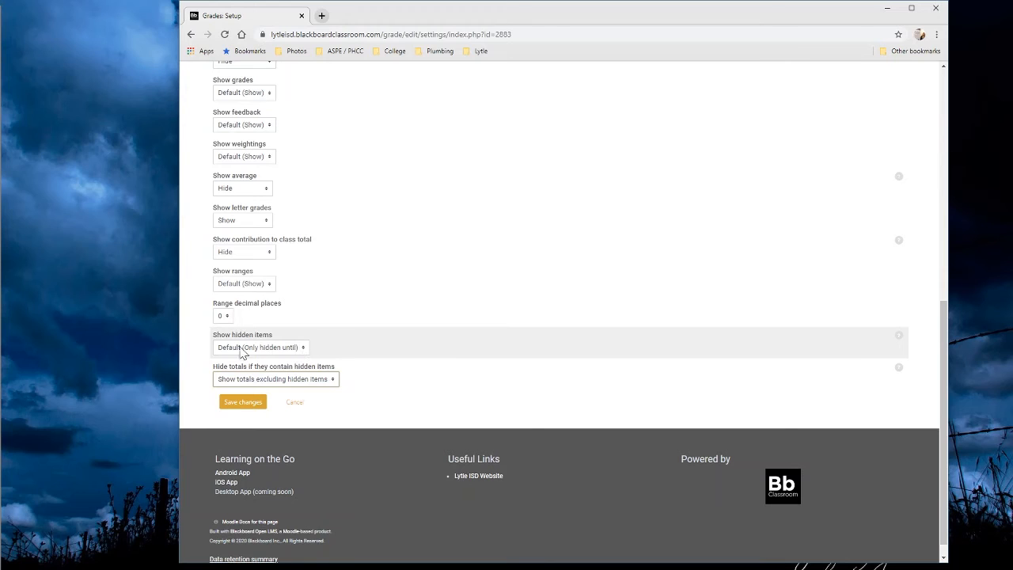
left_click(242, 404)
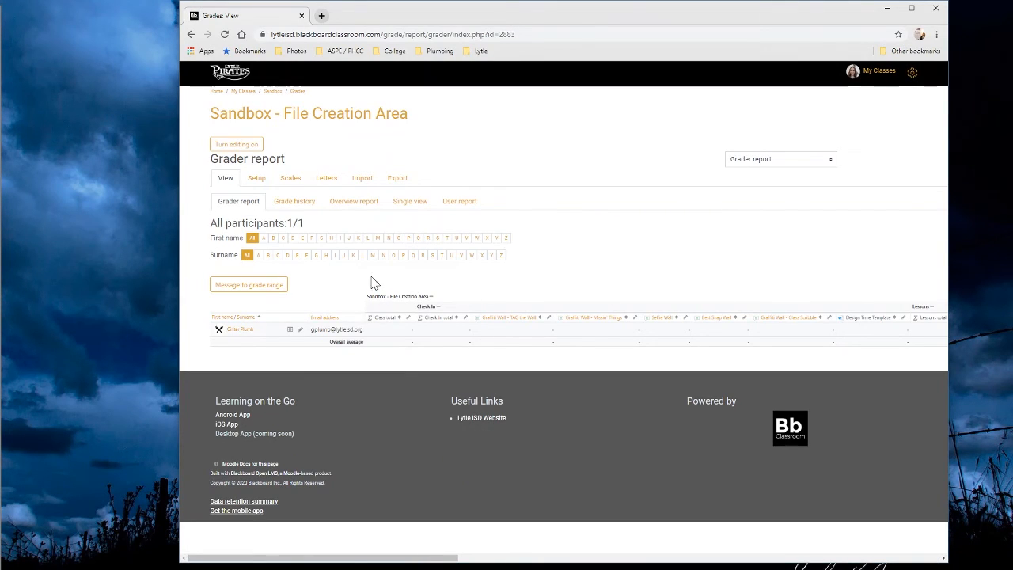
Step: Open the grader report preferences in the gradebook setup and look over the show/hide toggles, special rows and general options
left_click(259, 180)
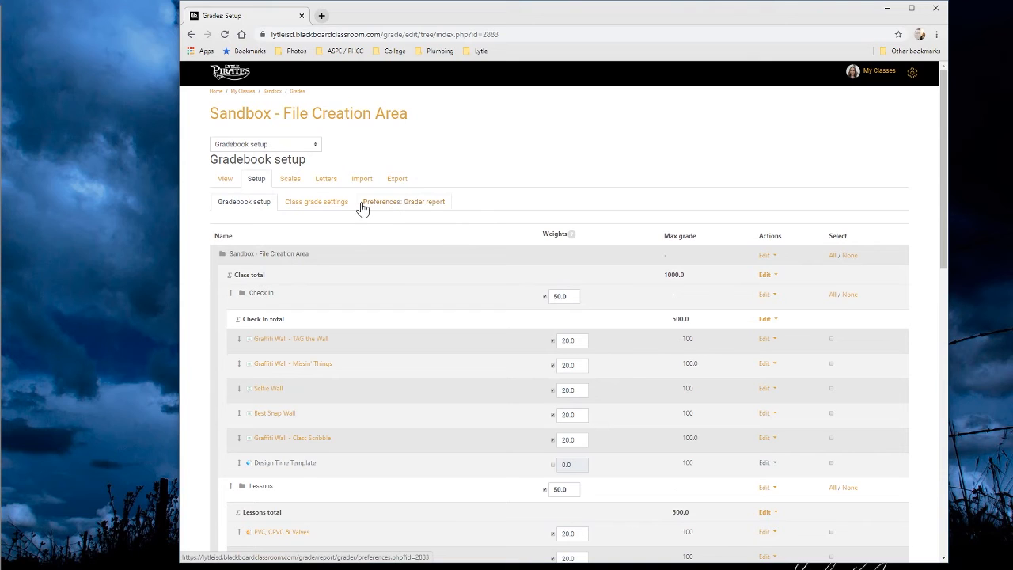
left_click(406, 207)
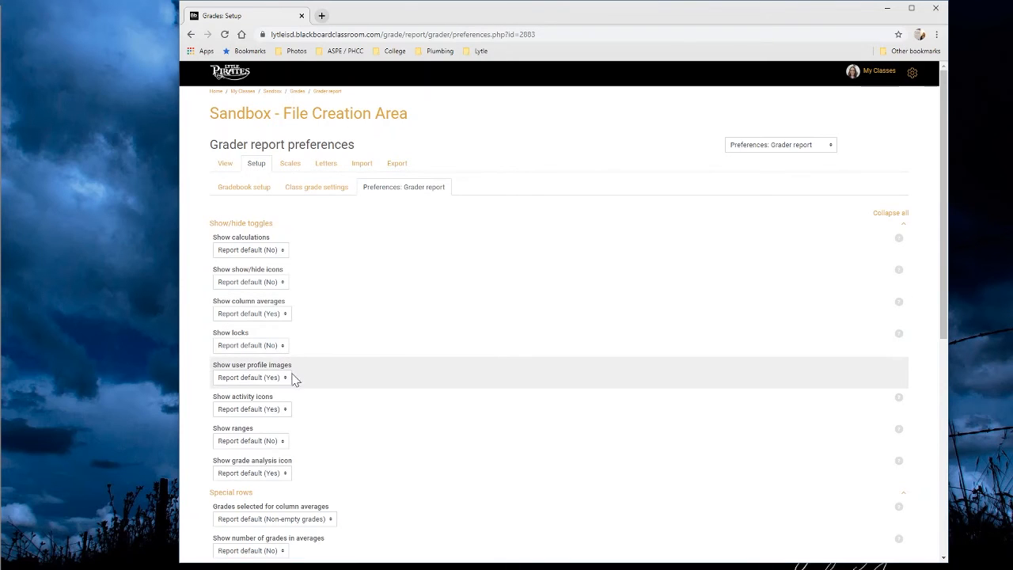
scroll(312, 402, "down", 1)
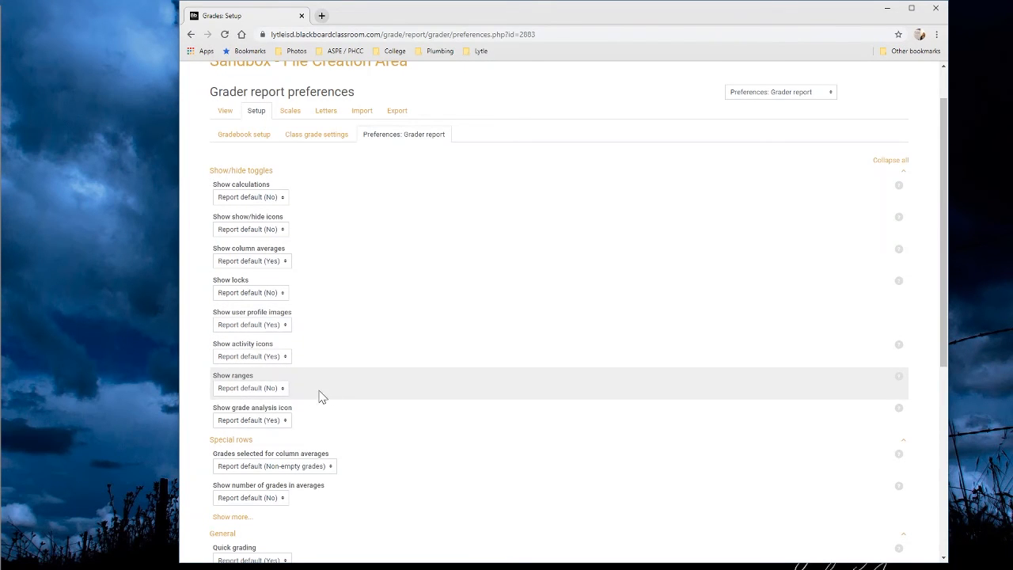
scroll(340, 389, "down", 1)
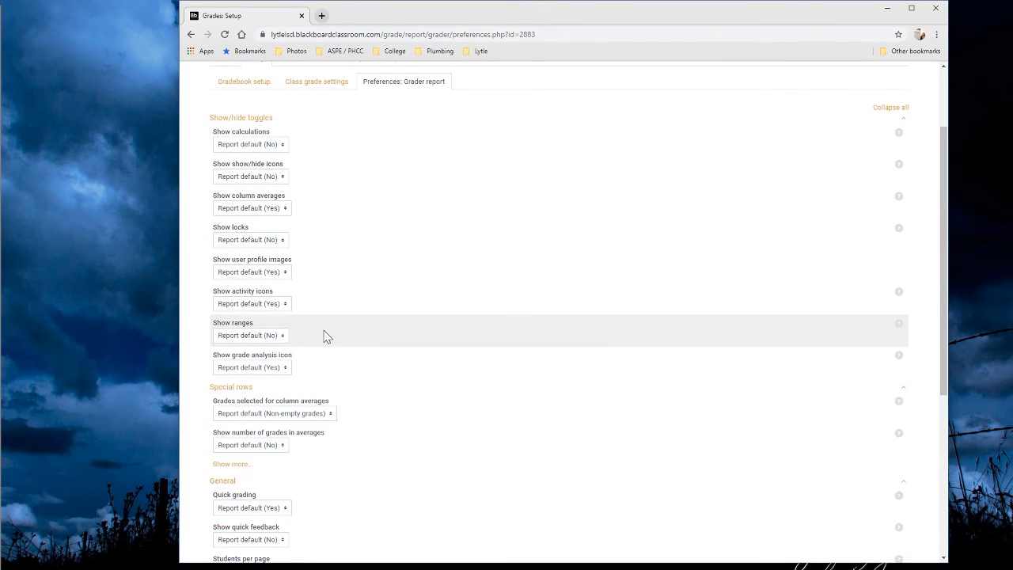
scroll(317, 337, "down", 1)
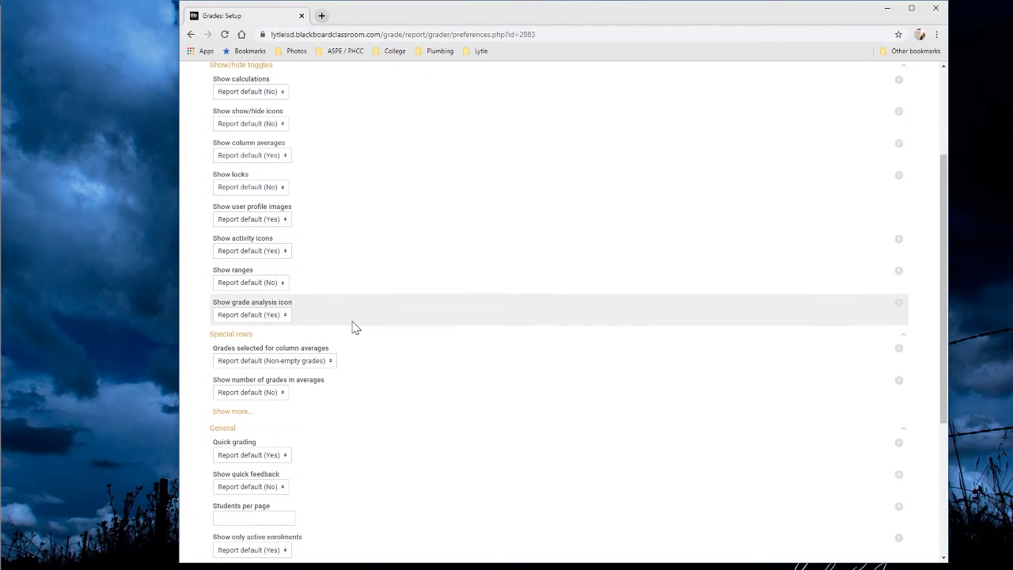
scroll(351, 310, "up", 3)
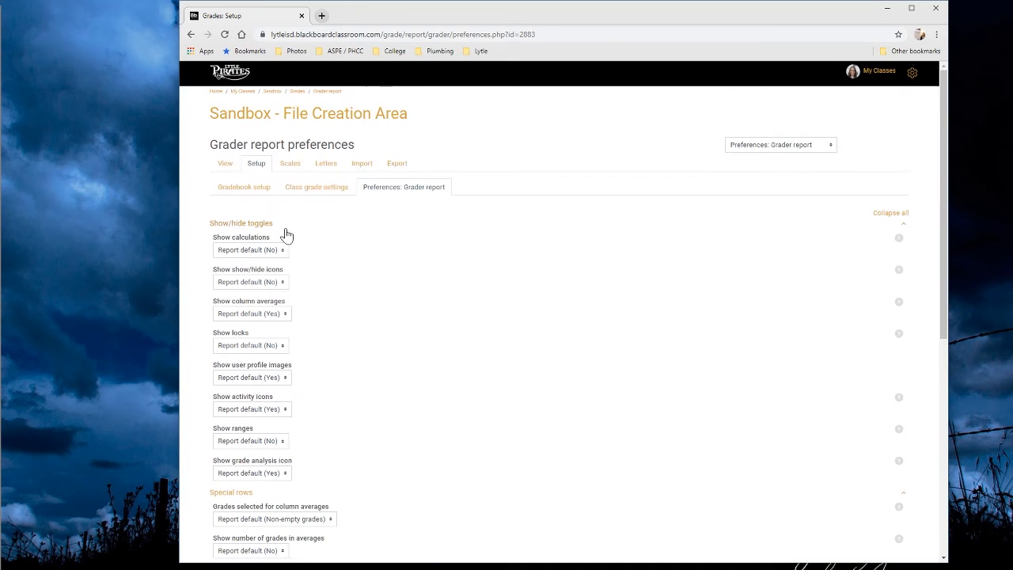
Step: Keep the grades selected for column averages at "Report default (Non-empty grades)" and save the grader report preferences
left_click(257, 224)
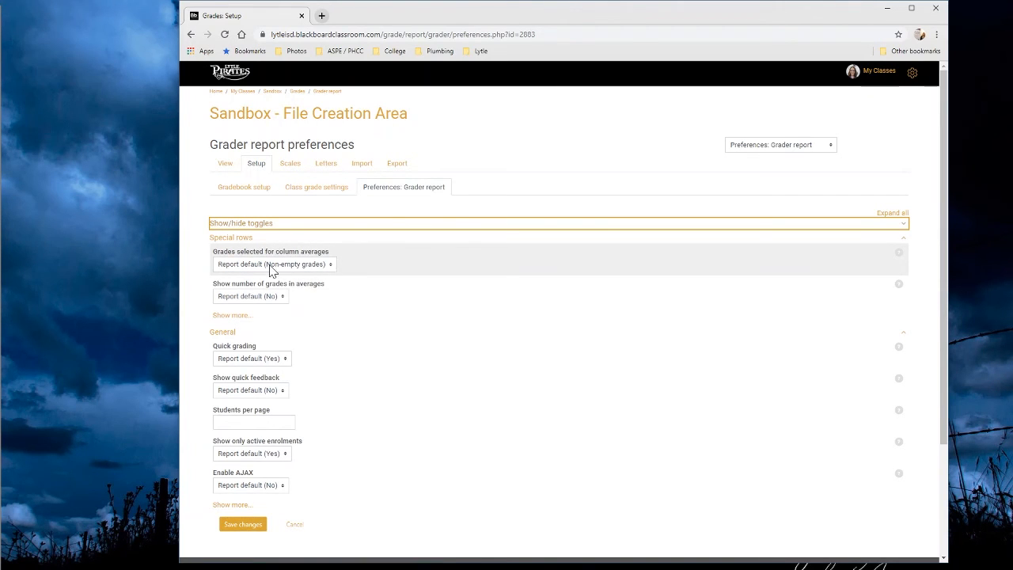
left_click(317, 269)
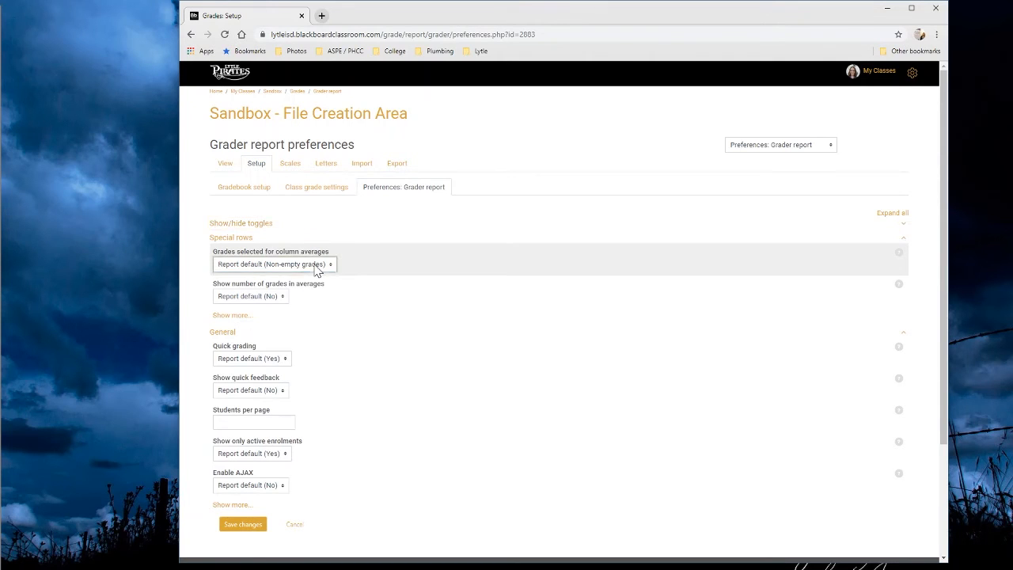
left_click(315, 267)
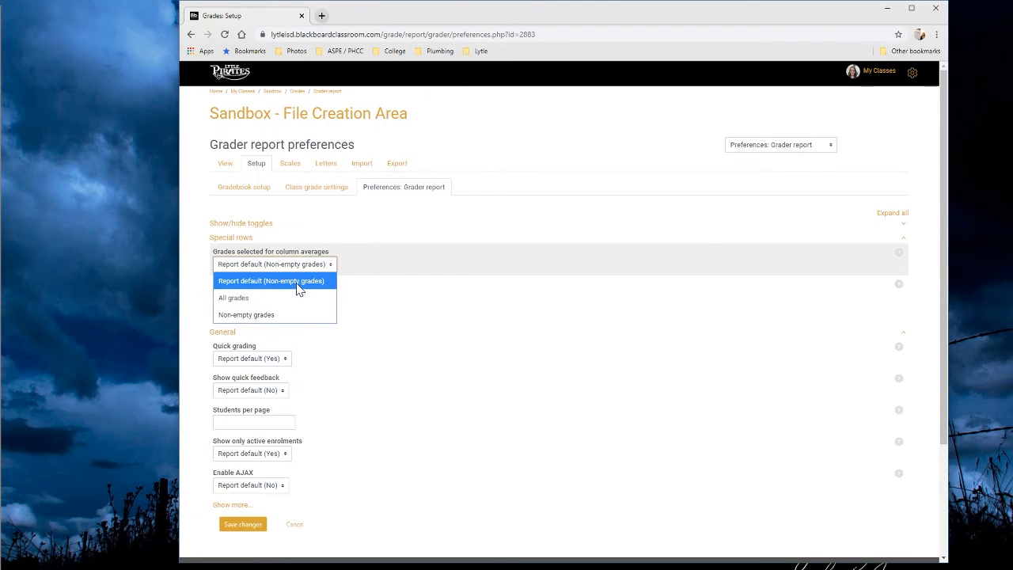
left_click(298, 290)
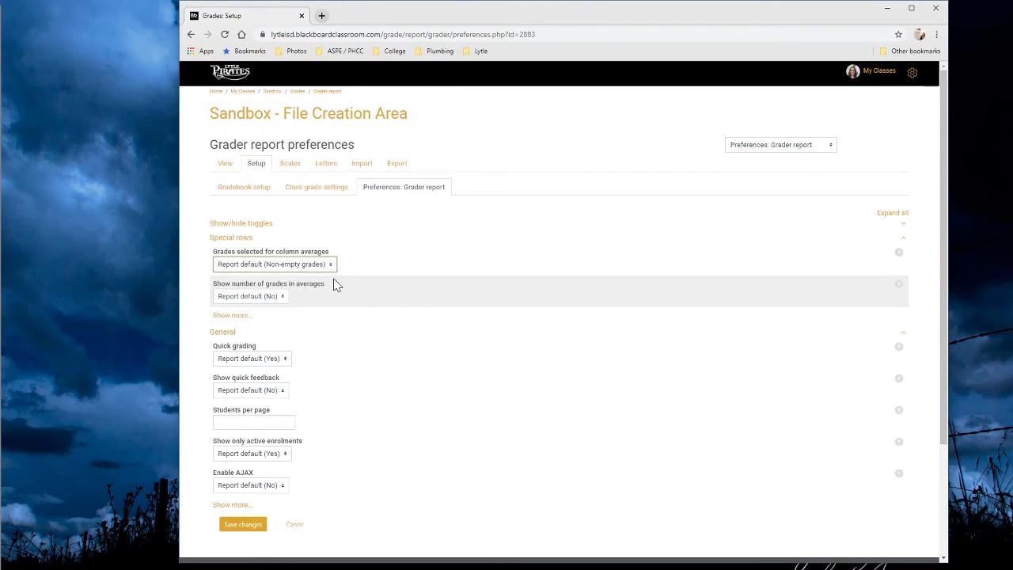
left_click(239, 527)
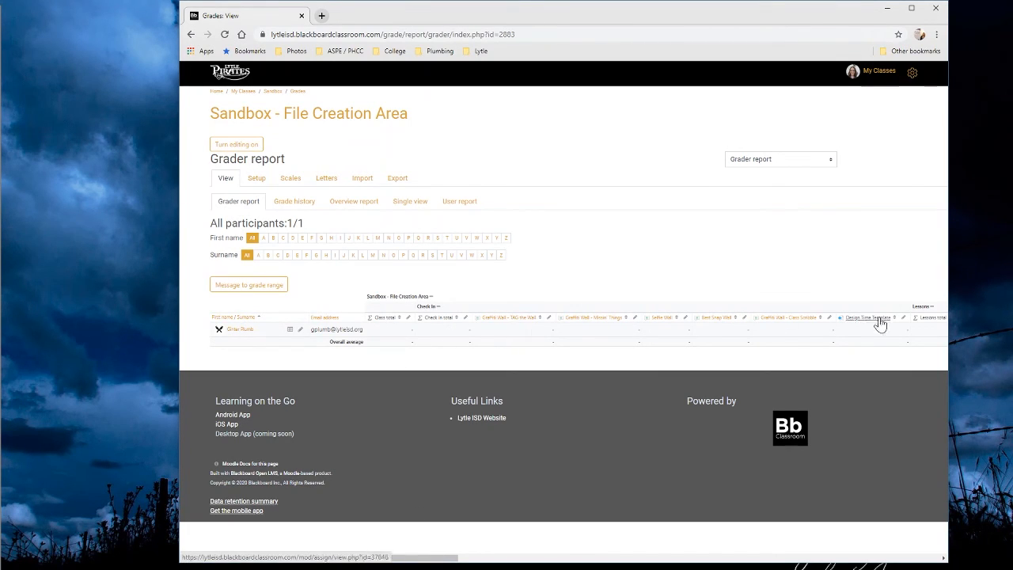
Step: Look across the grader report's columns for the Check In and Lessons categories
left_click_drag(387, 559, 422, 560)
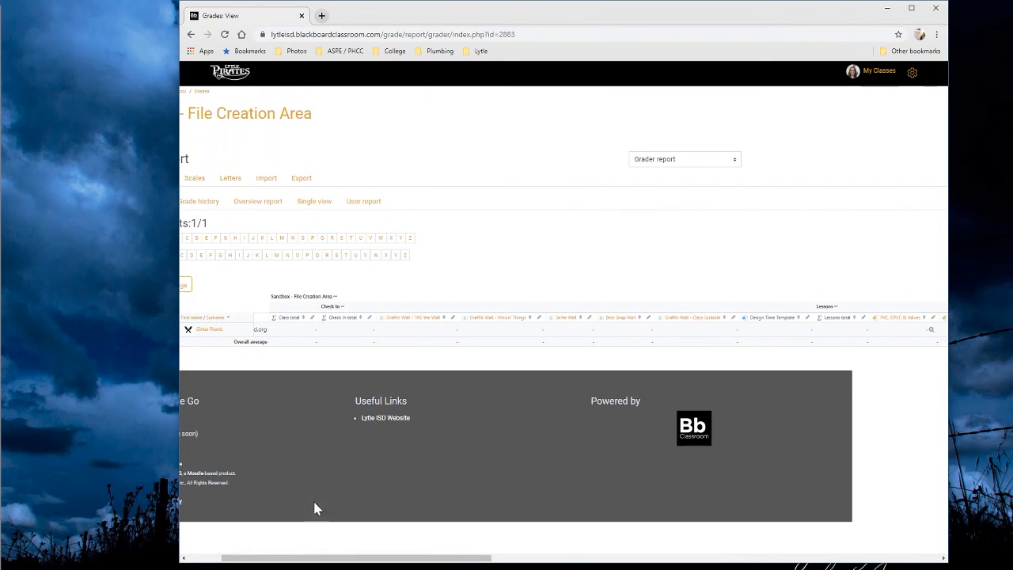
left_click_drag(337, 558, 433, 561)
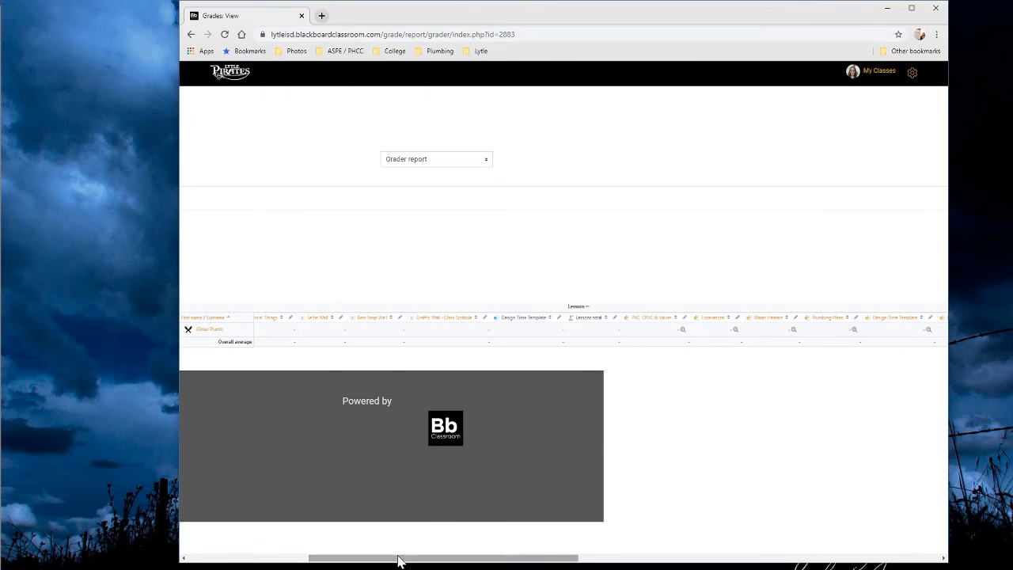
left_click_drag(394, 561, 246, 561)
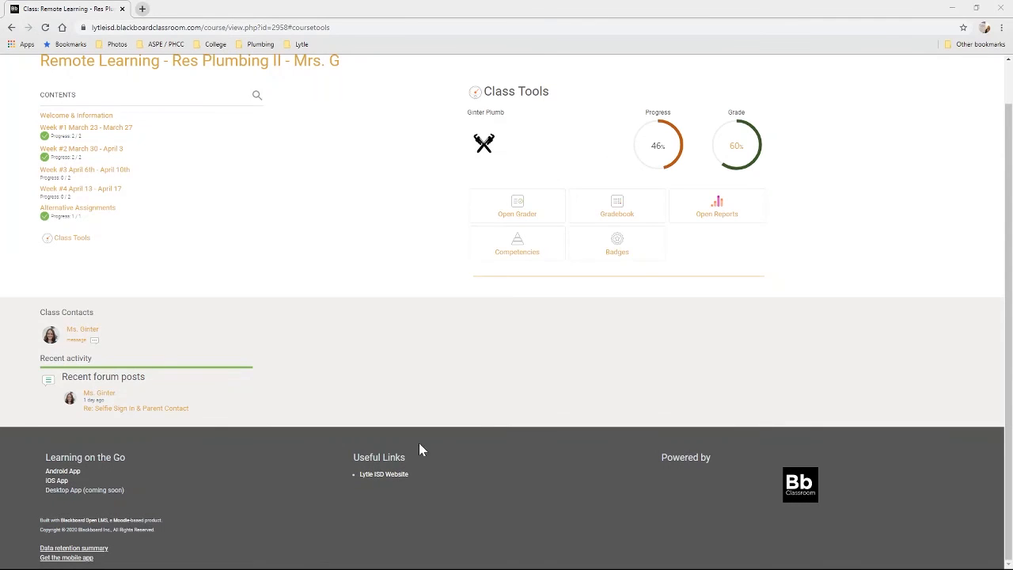
Step: Open the gradebook in the student's view of the Res Plumbing II class and examine the user report's weights, grades and letter grades
left_click(630, 220)
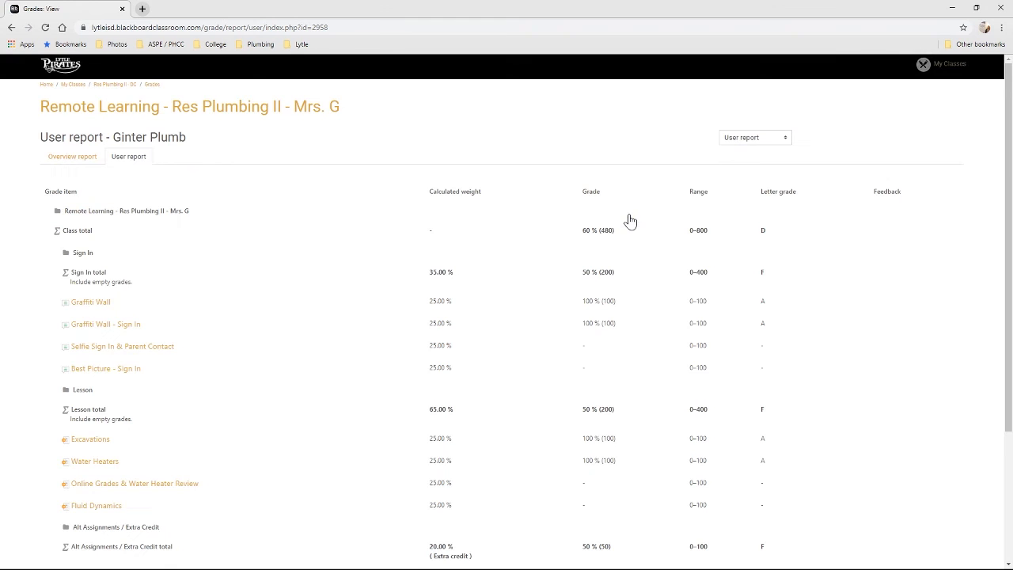
scroll(679, 247, "down", 1)
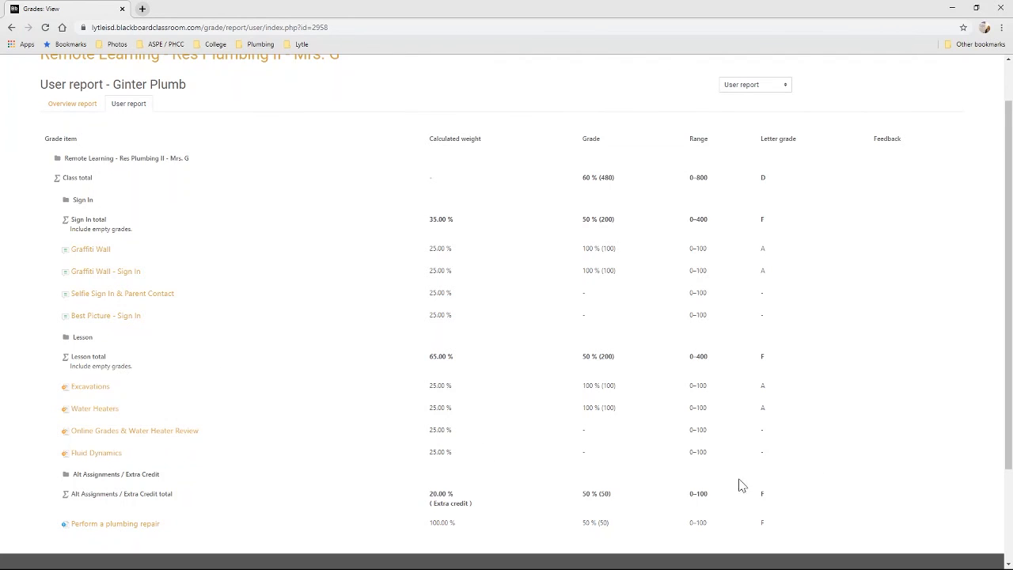
scroll(560, 448, "down", 1)
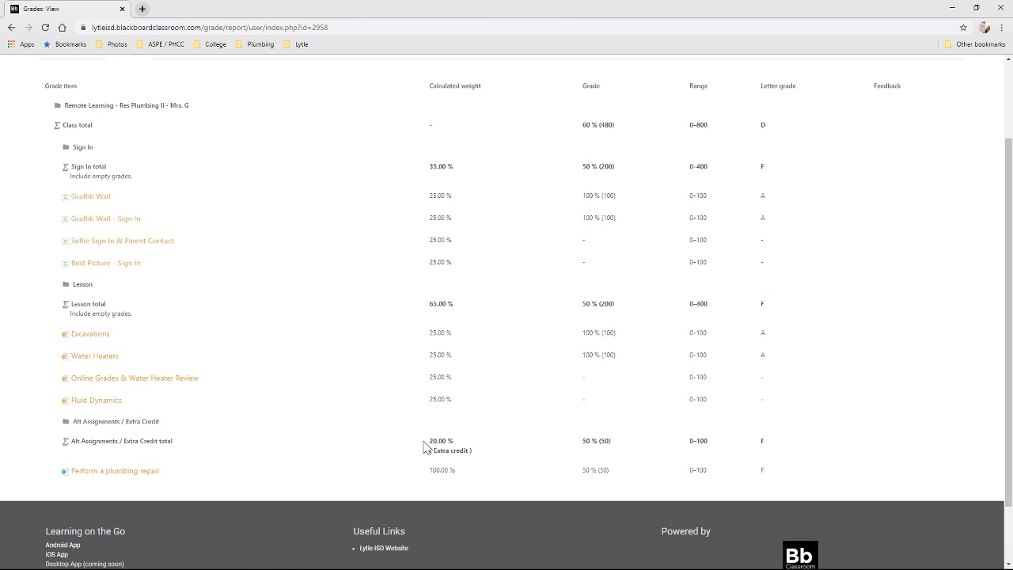
scroll(595, 385, "up", 1)
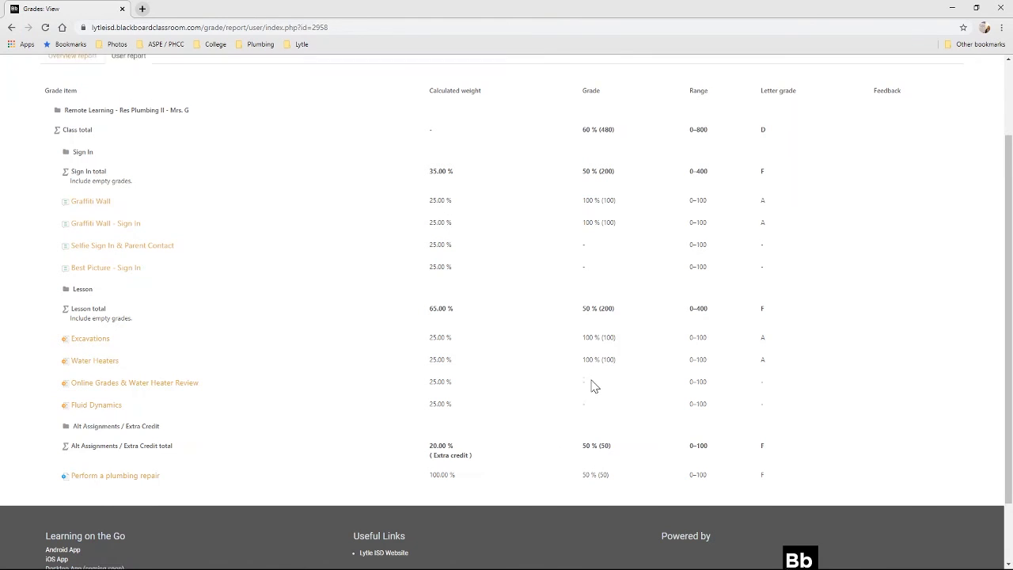